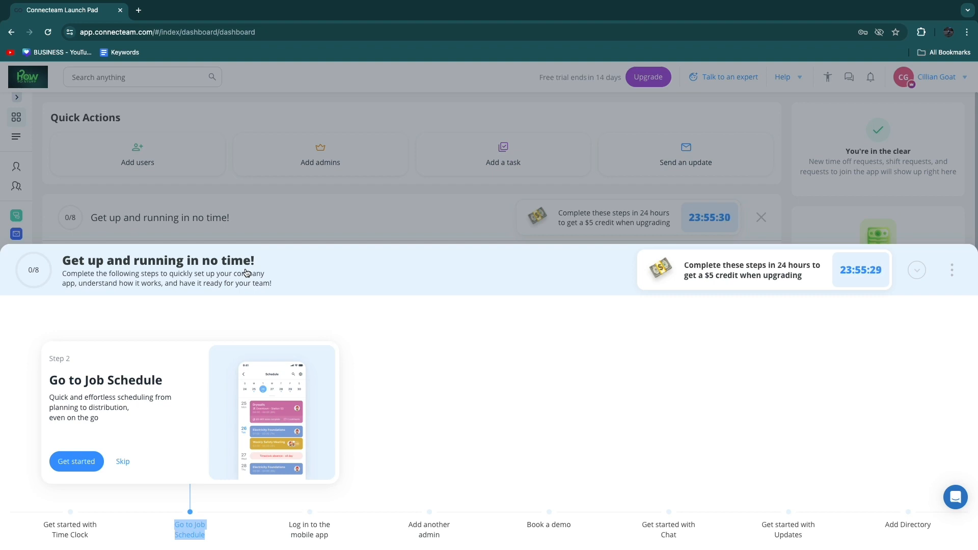
Step: Open the Job Schedule and start a new shift for the listed user on Monday 5/20
{"action": "left_click", "coordinate": [76, 462]}
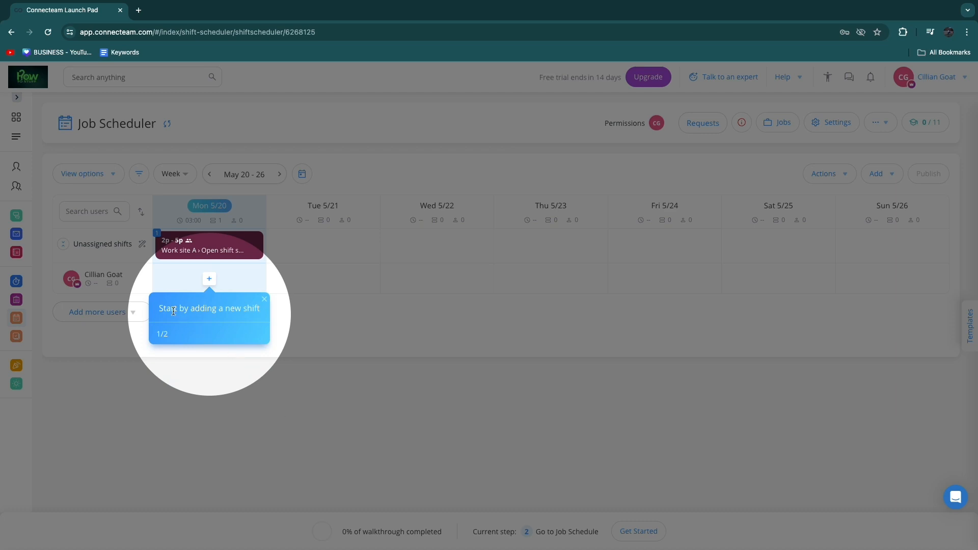
{"action": "left_click_drag", "start_coordinate": [157, 310], "coordinate": [260, 313]}
{"action": "left_click", "coordinate": [209, 278]}
Step: Look over the available shift templates and review the new shift's details form
{"action": "left_click_drag", "start_coordinate": [727, 122], "coordinate": [920, 119]}
{"action": "left_click", "coordinate": [888, 122]}
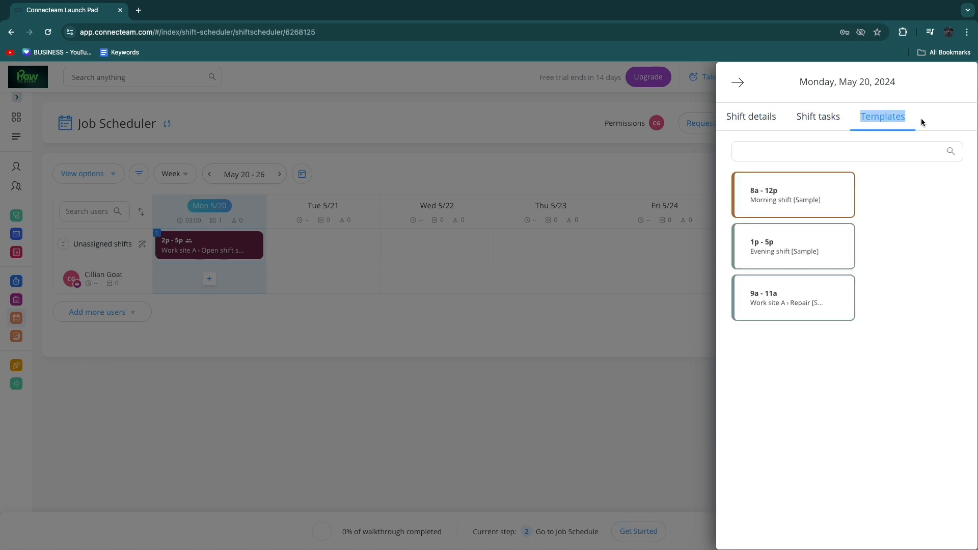
{"action": "left_click", "coordinate": [757, 123]}
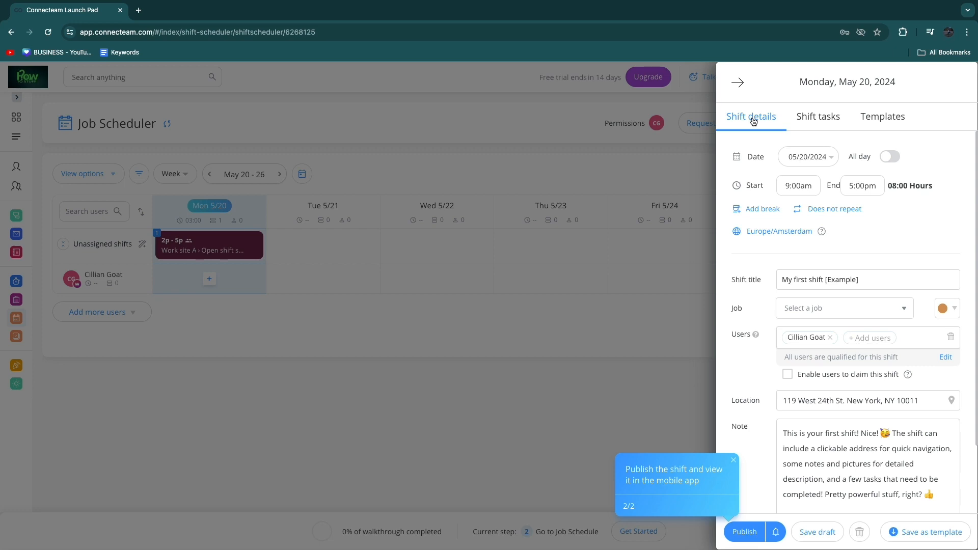
{"action": "scroll", "coordinate": [744, 285], "scroll_direction": "down", "scroll_amount": 2}
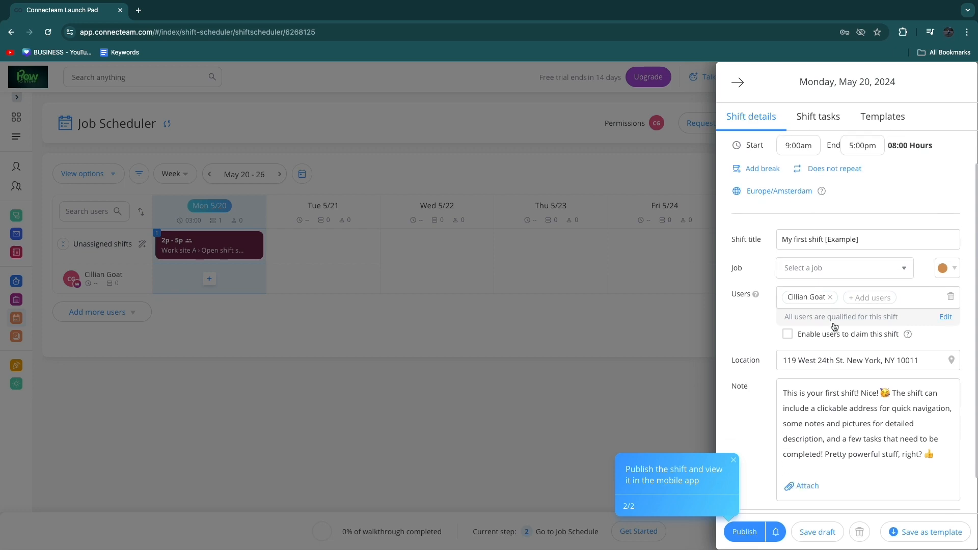
{"action": "scroll", "coordinate": [772, 417], "scroll_direction": "up", "scroll_amount": 2}
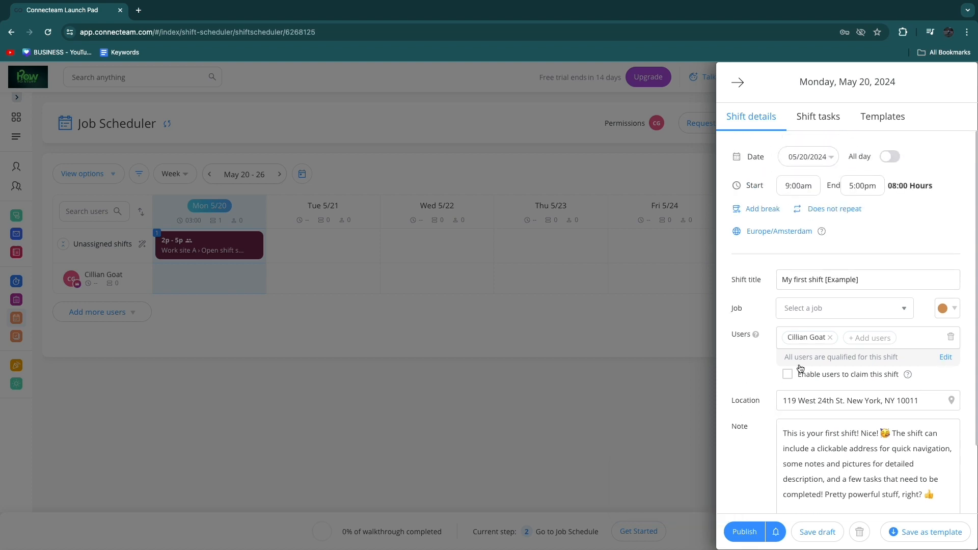
Step: Set the shift's start time to 11:00am and its end time to 3:00pm
{"action": "double_click", "coordinate": [747, 157]}
{"action": "left_click", "coordinate": [851, 157]}
{"action": "left_click_drag", "start_coordinate": [852, 157], "coordinate": [870, 159]}
{"action": "left_click", "coordinate": [797, 187]}
{"action": "scroll", "coordinate": [792, 239], "scroll_direction": "down", "scroll_amount": 2}
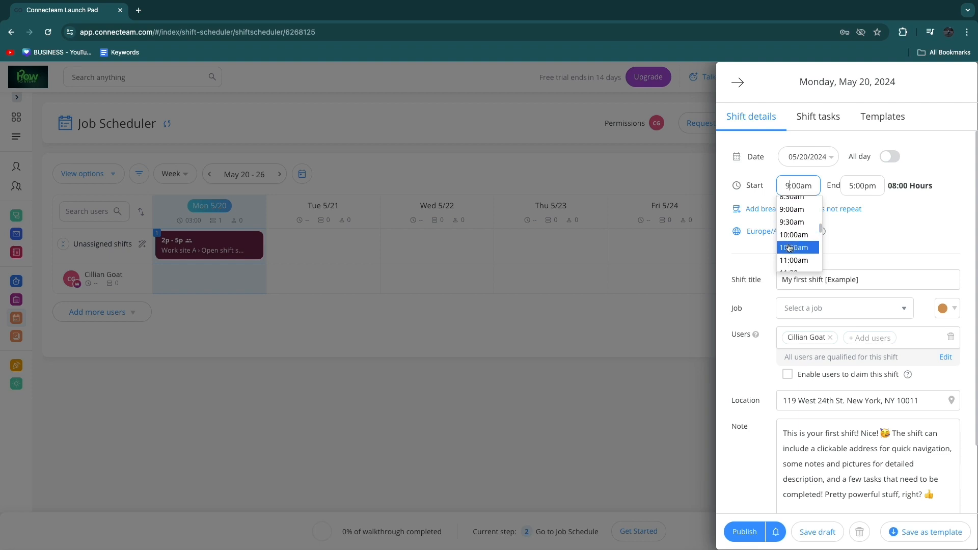
{"action": "left_click", "coordinate": [793, 251]}
{"action": "left_click", "coordinate": [862, 187]}
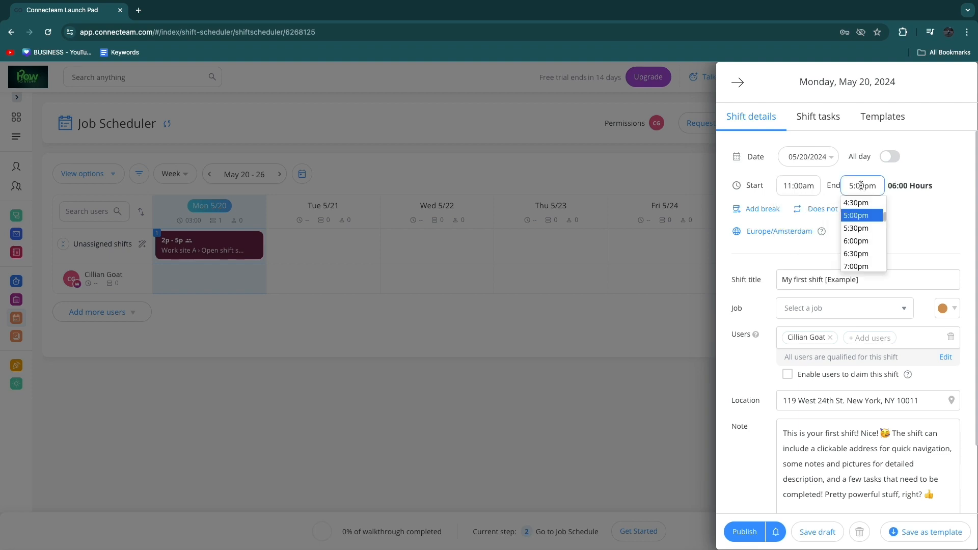
{"action": "scroll", "coordinate": [860, 249], "scroll_direction": "up", "scroll_amount": 3}
{"action": "left_click", "coordinate": [858, 235]}
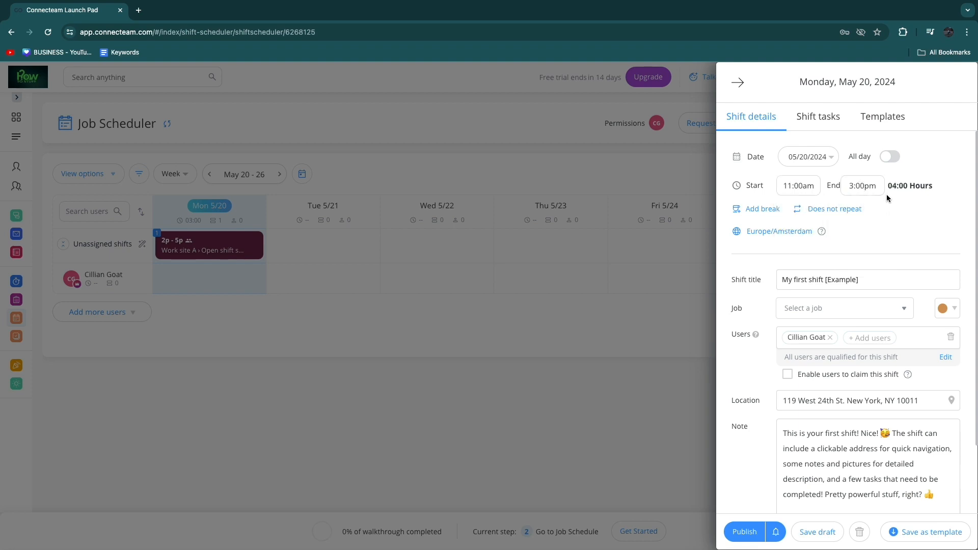
{"action": "left_click_drag", "start_coordinate": [887, 186], "coordinate": [933, 187]}
Step: Open the shift's break settings and bring up the available break types
{"action": "left_click", "coordinate": [768, 212]}
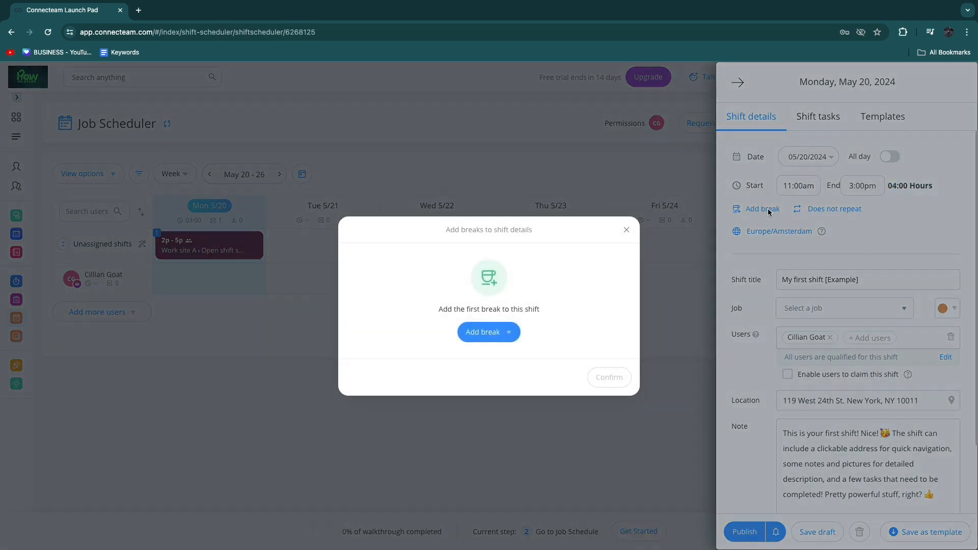
{"action": "left_click", "coordinate": [488, 333]}
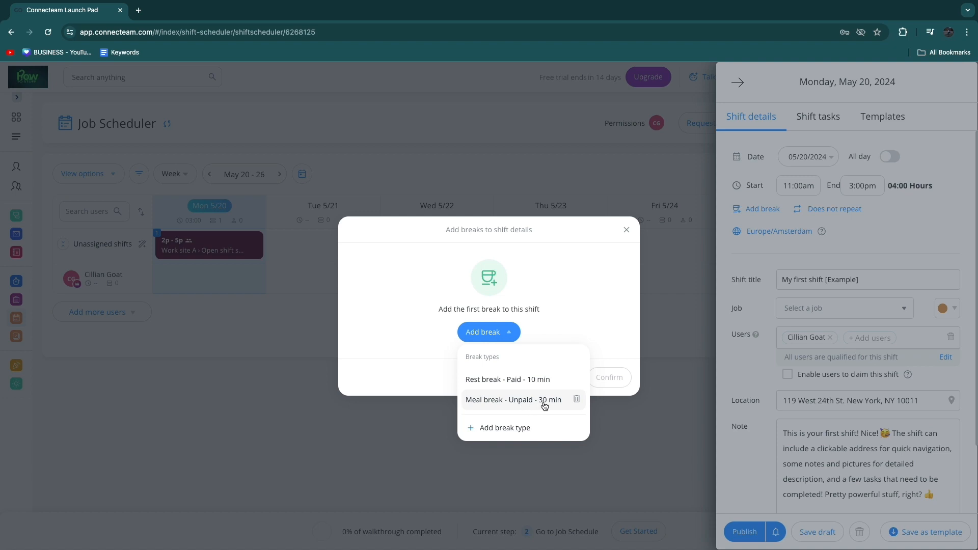
{"action": "left_click", "coordinate": [493, 432]}
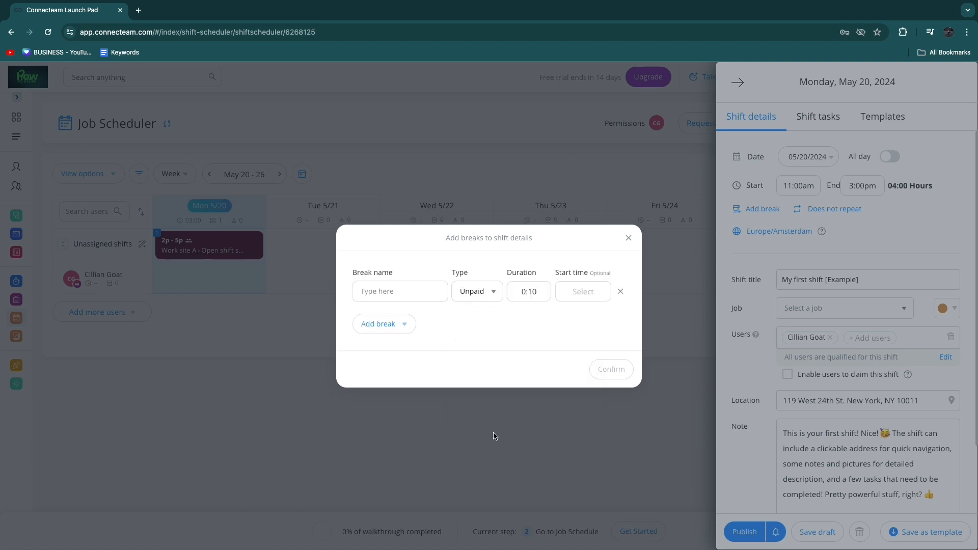
{"action": "left_click", "coordinate": [476, 292]}
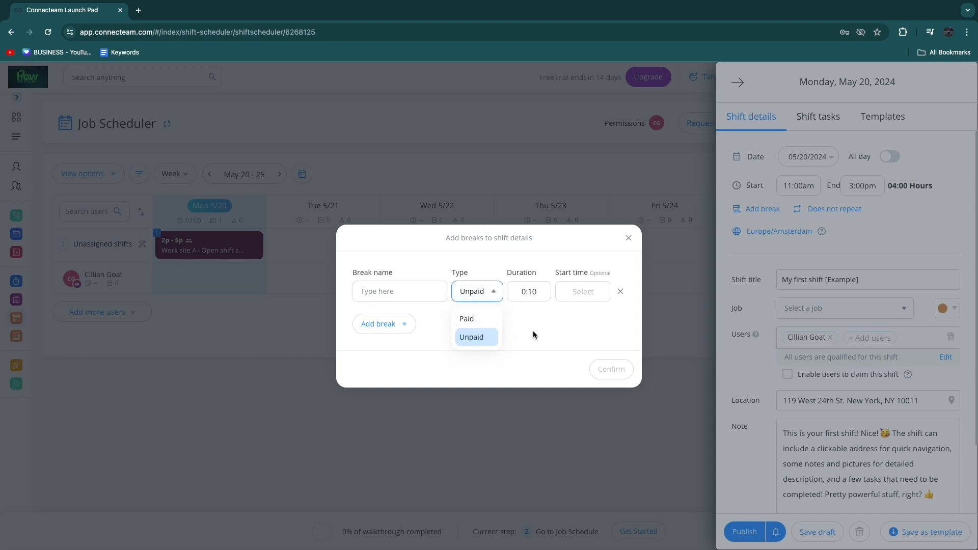
{"action": "left_click", "coordinate": [478, 339]}
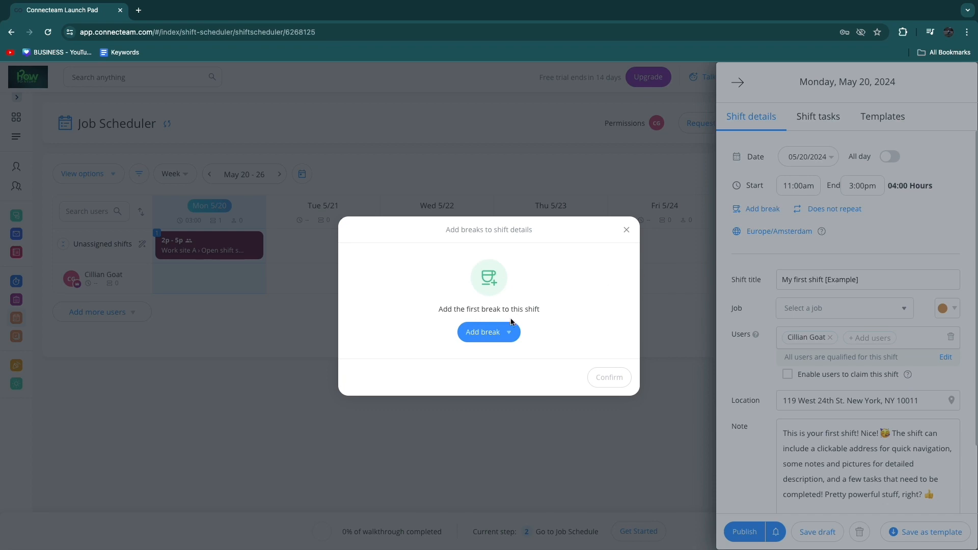
Step: Add the unpaid 30-minute Meal break to the shift
{"action": "left_click", "coordinate": [500, 337]}
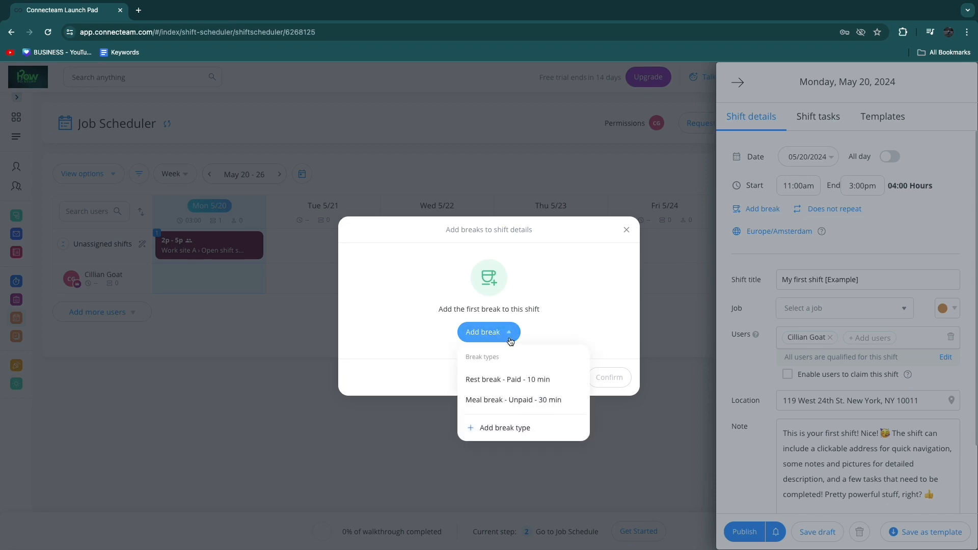
{"action": "left_click", "coordinate": [497, 399]}
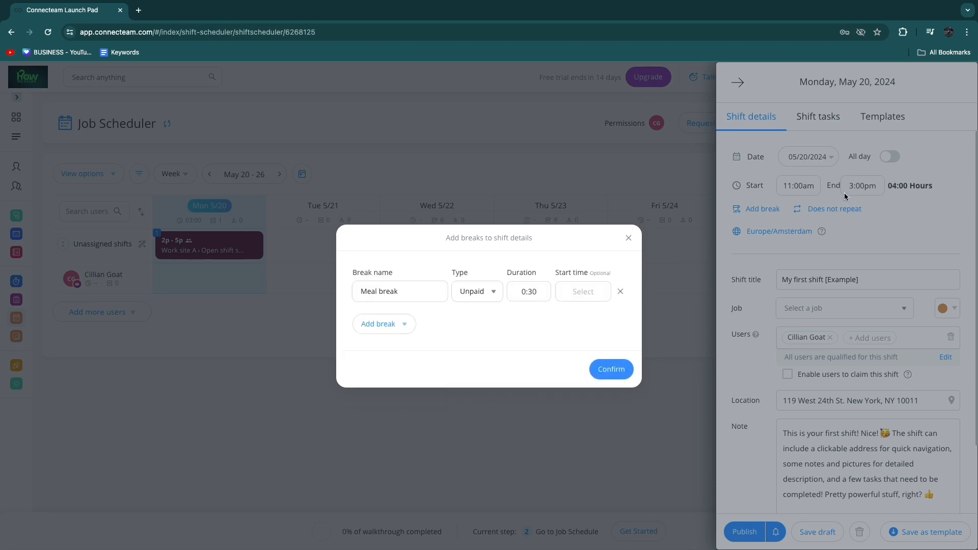
{"action": "left_click", "coordinate": [576, 293]}
{"action": "left_click", "coordinate": [606, 368]}
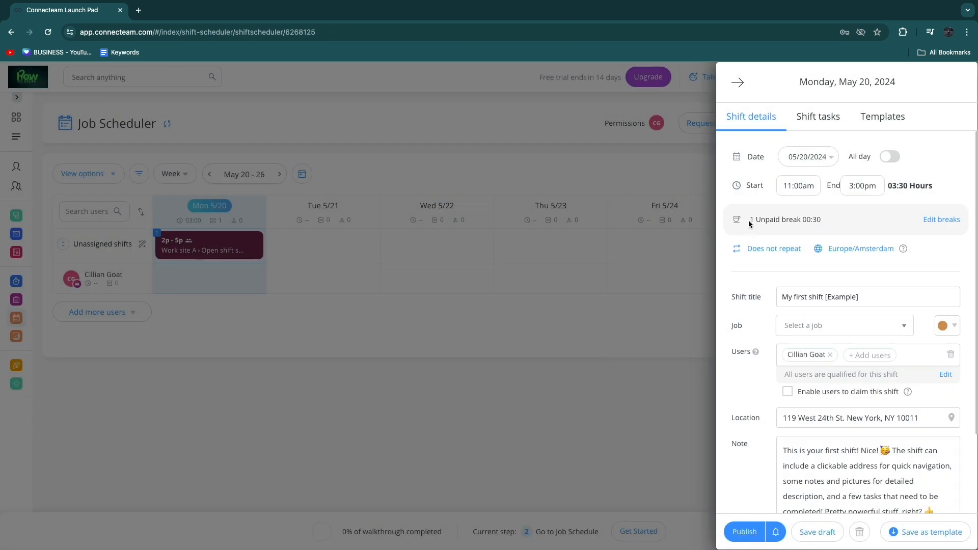
{"action": "left_click_drag", "start_coordinate": [748, 220], "coordinate": [815, 220]}
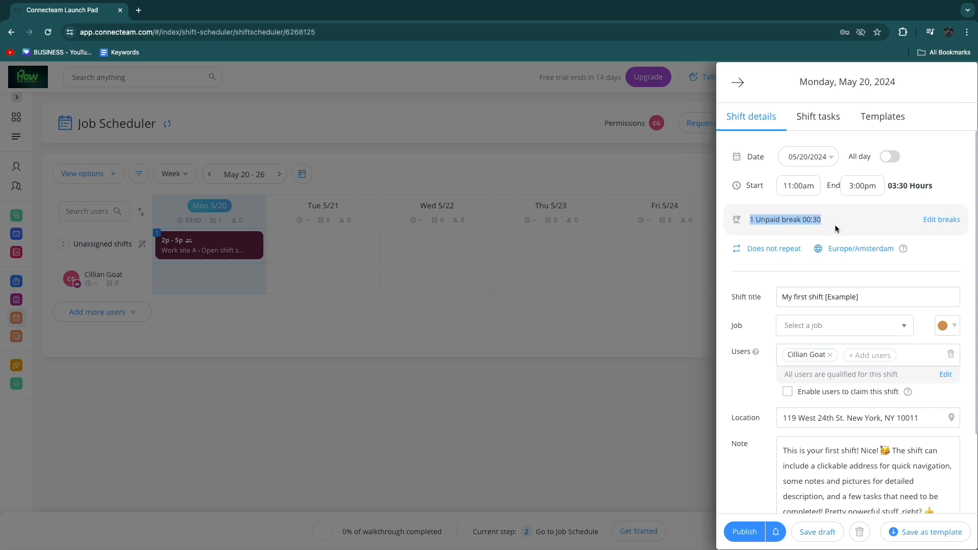
{"action": "left_click", "coordinate": [762, 240]}
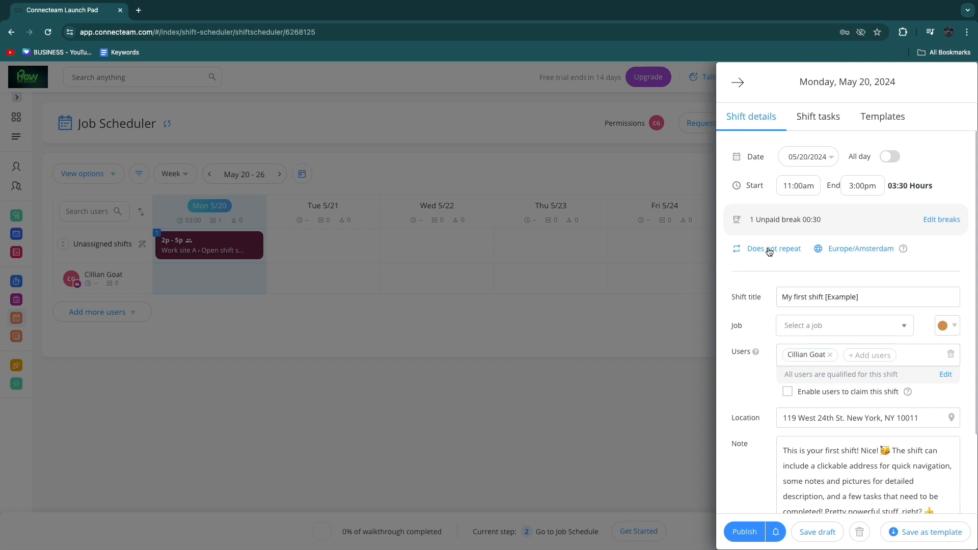
Step: Set the shift to repeat monthly on the second Monday, ending after 12 occurrences
{"action": "left_click", "coordinate": [769, 252]}
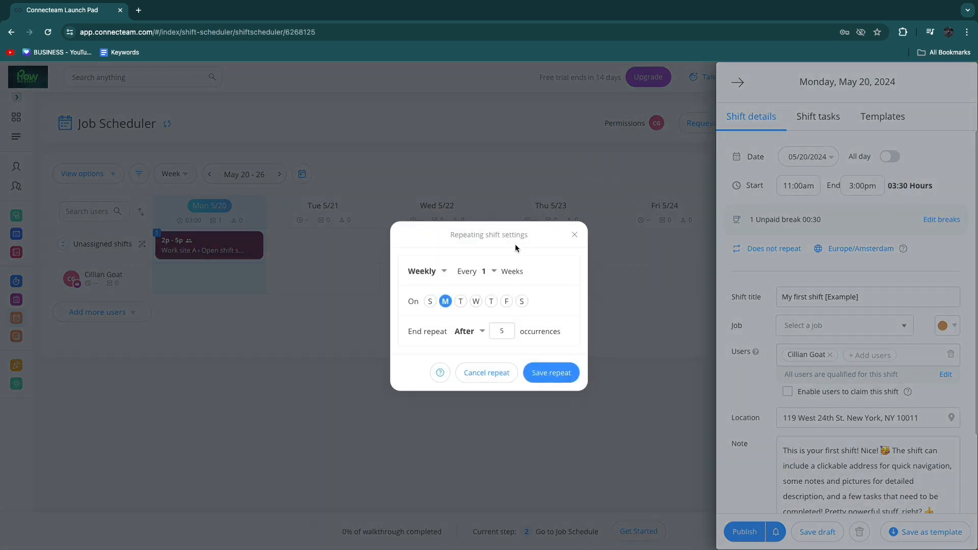
{"action": "left_click", "coordinate": [427, 271]}
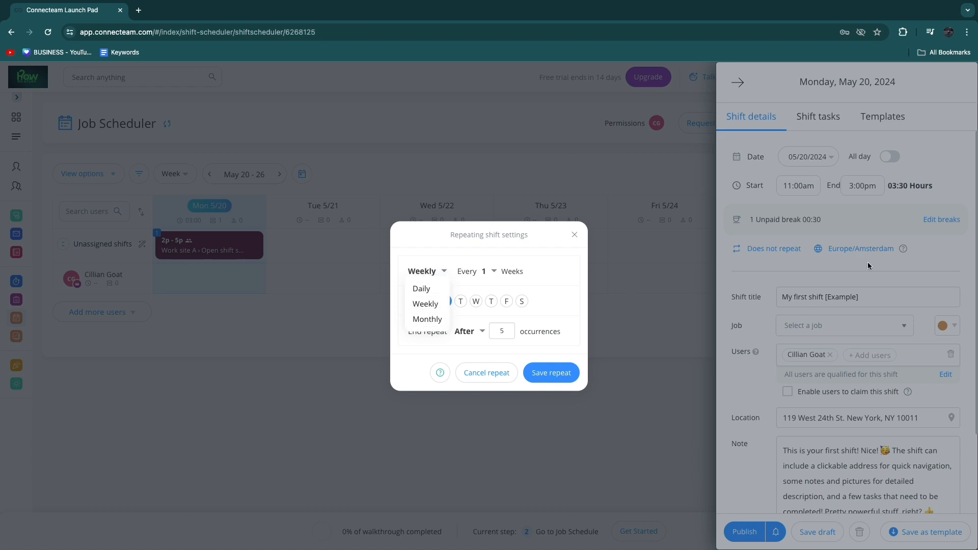
{"action": "left_click", "coordinate": [429, 325]}
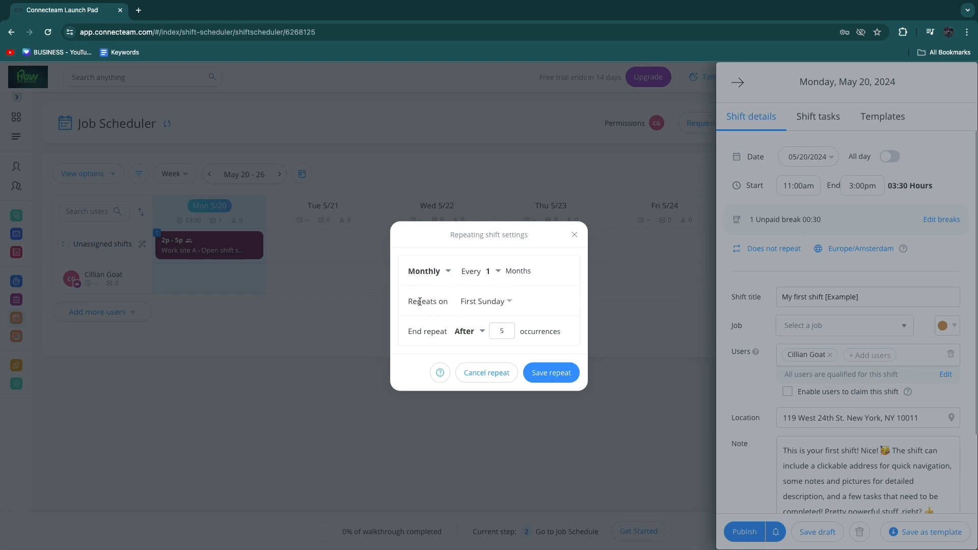
{"action": "left_click", "coordinate": [491, 306]}
{"action": "scroll", "coordinate": [497, 378], "scroll_direction": "down", "scroll_amount": 2}
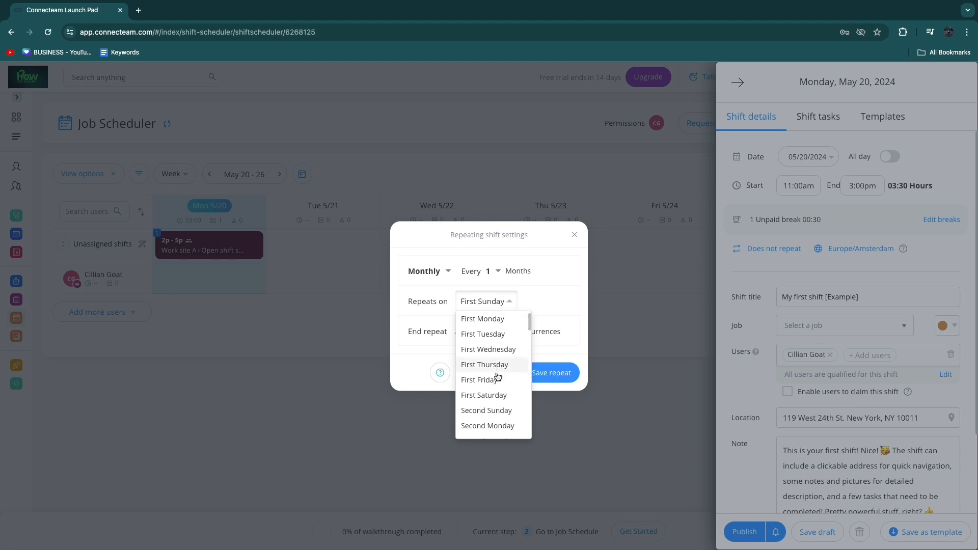
{"action": "left_click", "coordinate": [503, 410]}
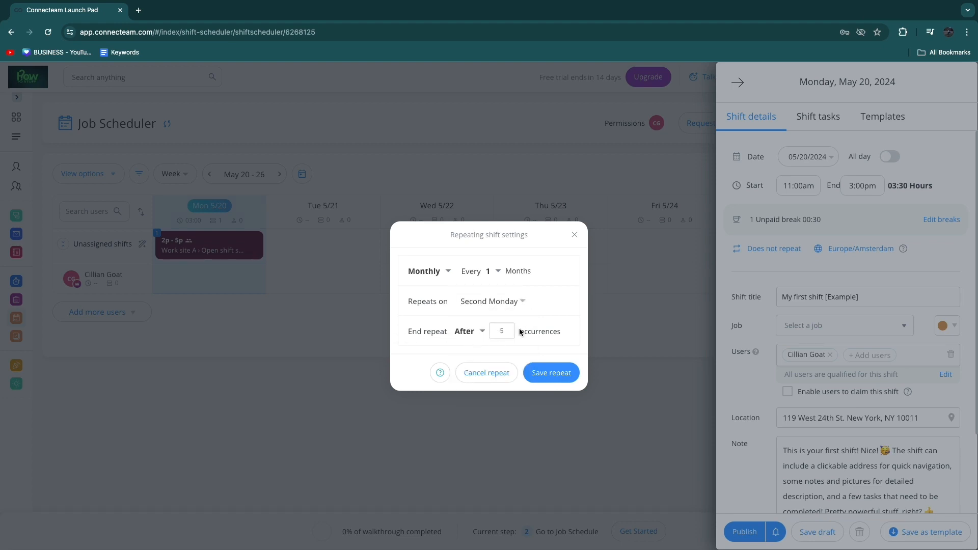
{"action": "double_click", "coordinate": [502, 331]}
{"action": "type", "text": "10"}
{"action": "left_click", "coordinate": [504, 331]}
{"action": "key", "text": "BackSpace"}
{"action": "left_click", "coordinate": [549, 376]}
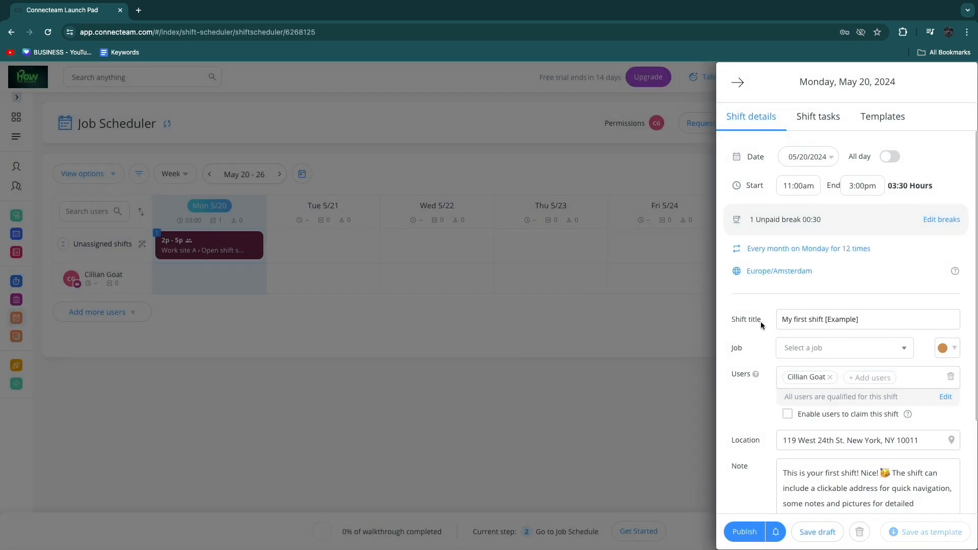
Step: Replace the shift title with "Clean School Building"
{"action": "left_click_drag", "start_coordinate": [863, 319], "coordinate": [775, 327]}
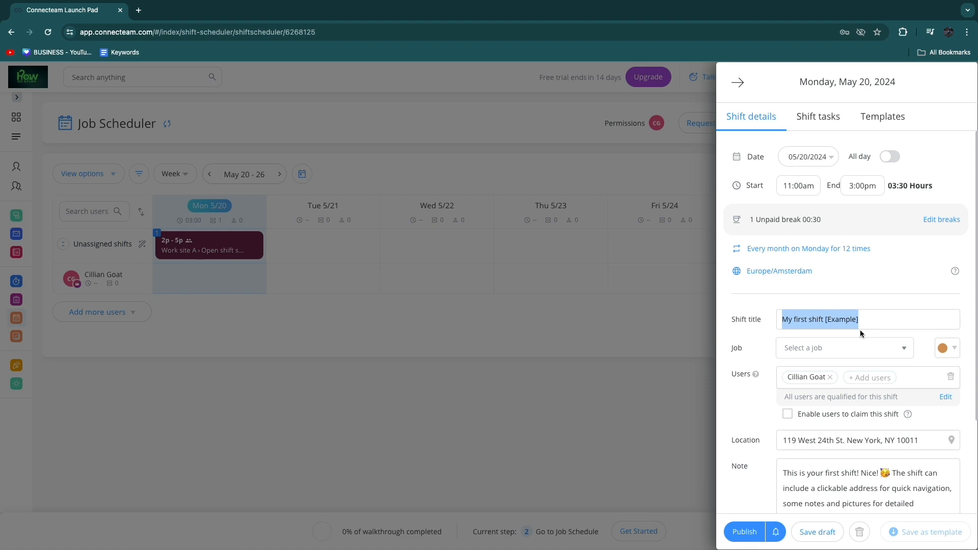
{"action": "scroll", "coordinate": [829, 331], "scroll_direction": "down", "scroll_amount": 1}
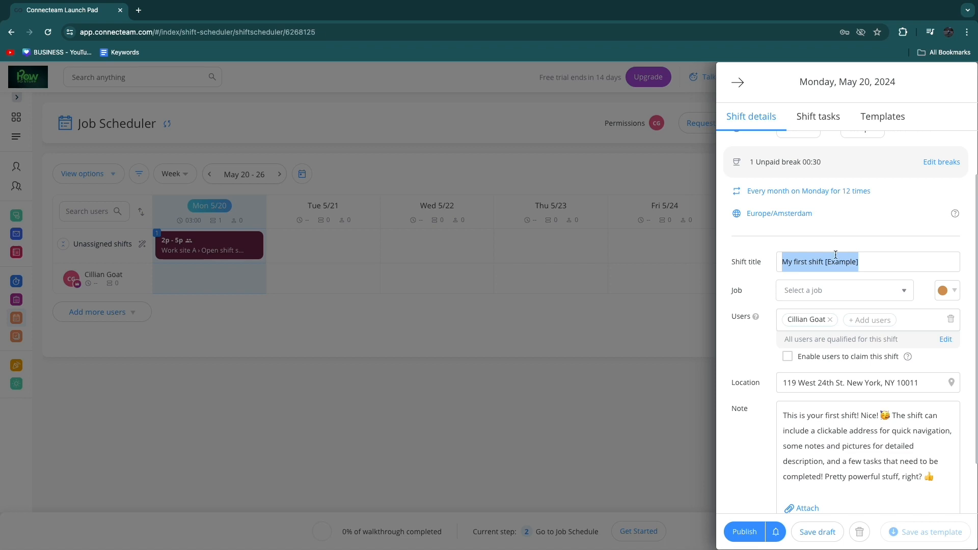
{"action": "type", "text": "Clean School Building"}
{"action": "left_click_drag", "start_coordinate": [783, 262], "coordinate": [896, 254]}
{"action": "left_click", "coordinate": [895, 254]}
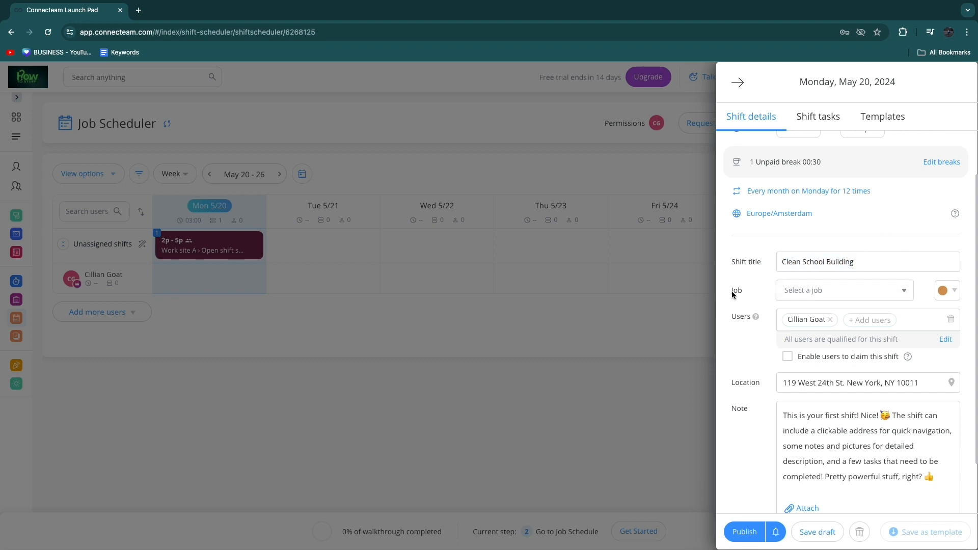
Step: Set the shift's color to blue and save the shift as a draft
{"action": "left_click", "coordinate": [800, 290]}
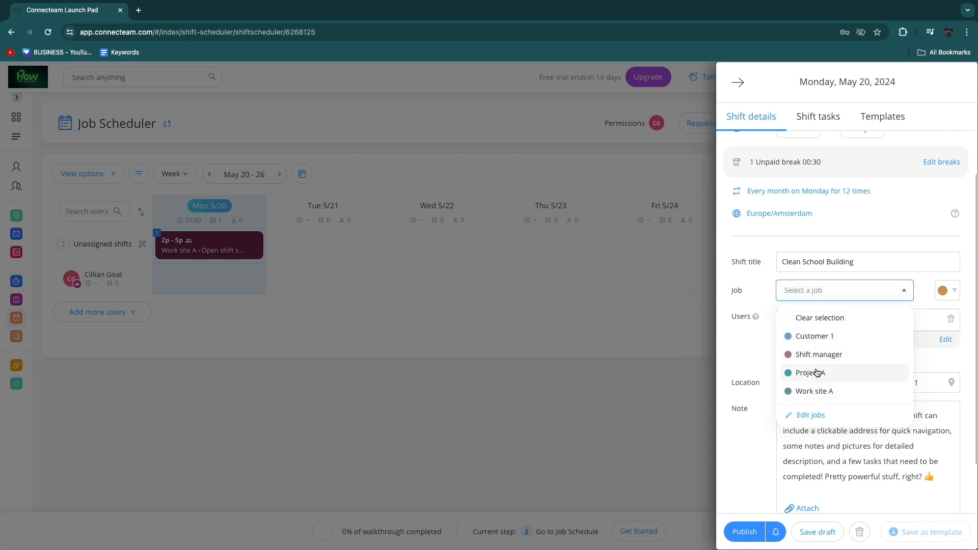
{"action": "left_click", "coordinate": [810, 295]}
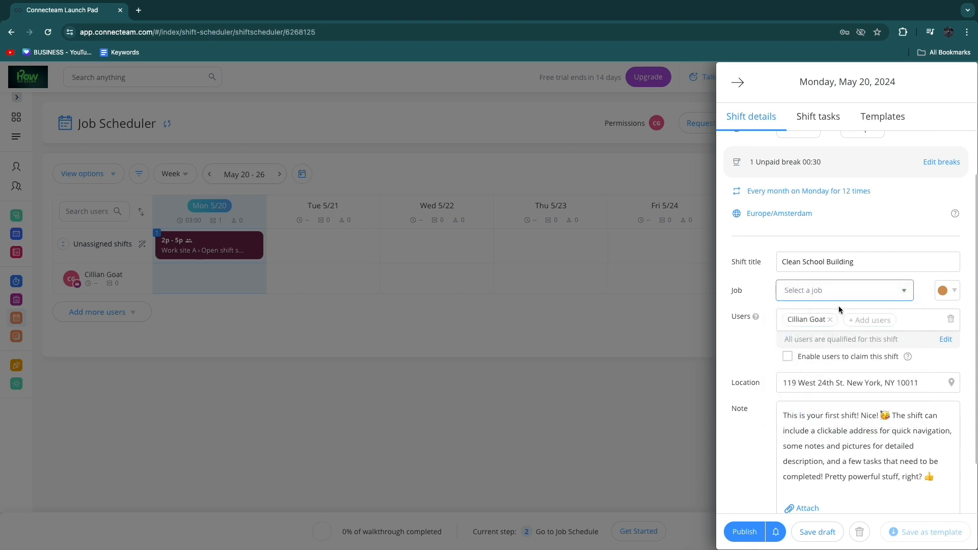
{"action": "left_click", "coordinate": [946, 291]}
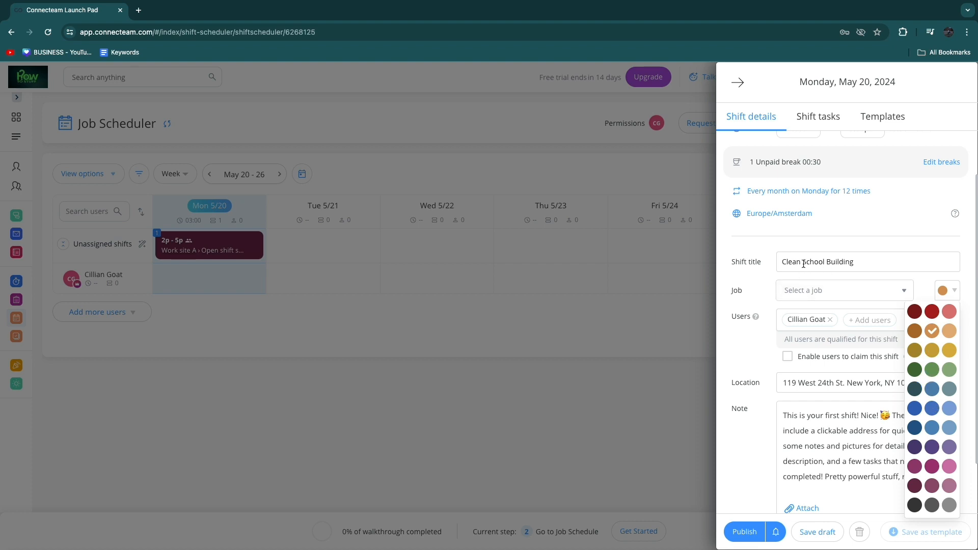
{"action": "left_click", "coordinate": [915, 409]}
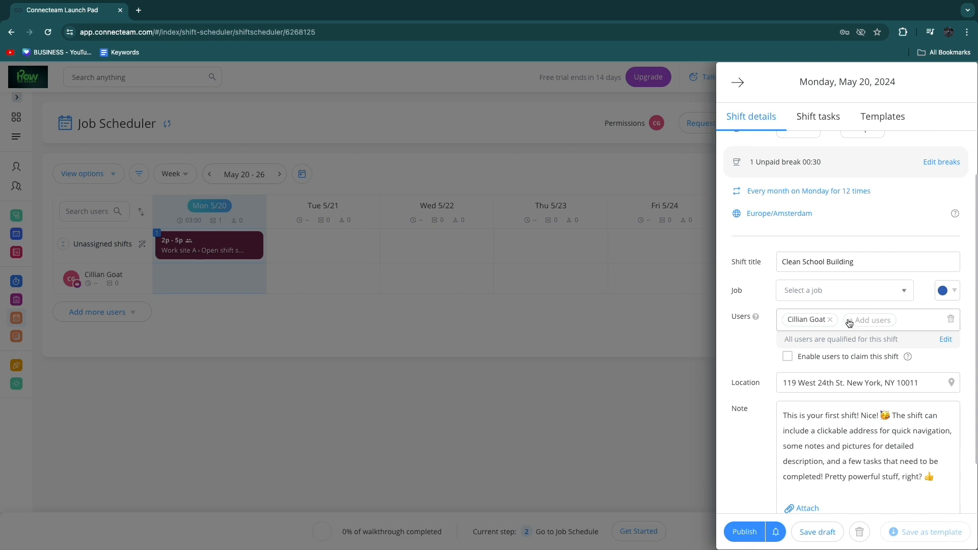
{"action": "left_click", "coordinate": [830, 534]}
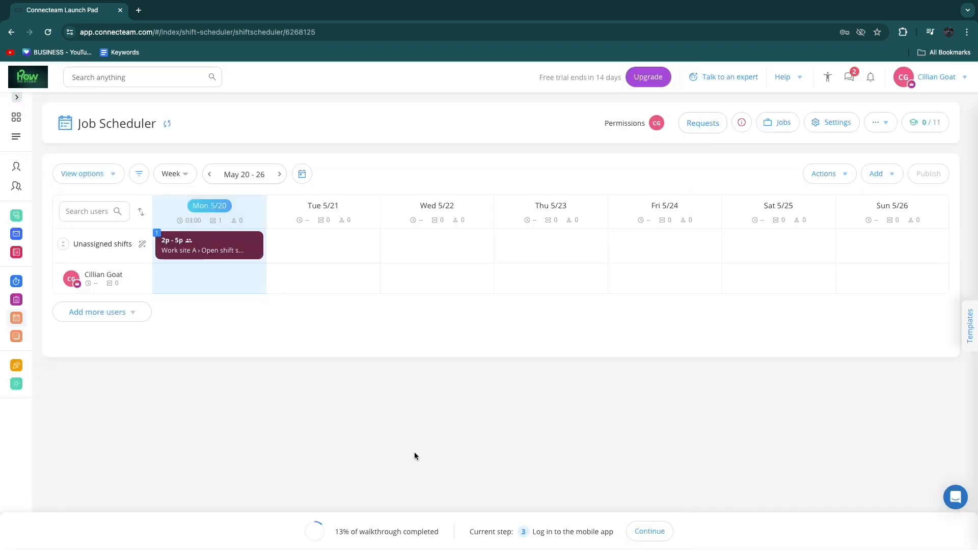
Step: Open the form for adding new users from the Users page and review its name, mobile phone and email fields
{"action": "left_click", "coordinate": [15, 167]}
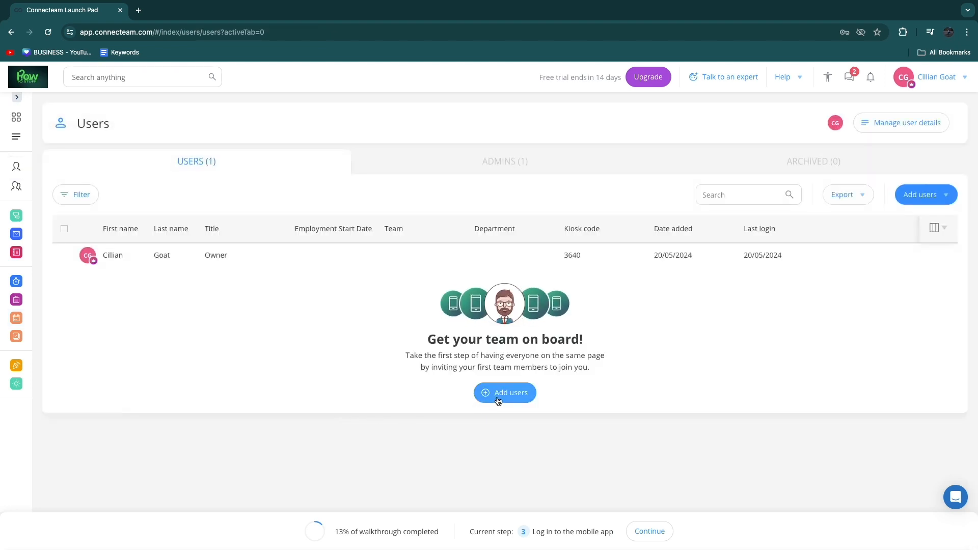
{"action": "left_click", "coordinate": [499, 396]}
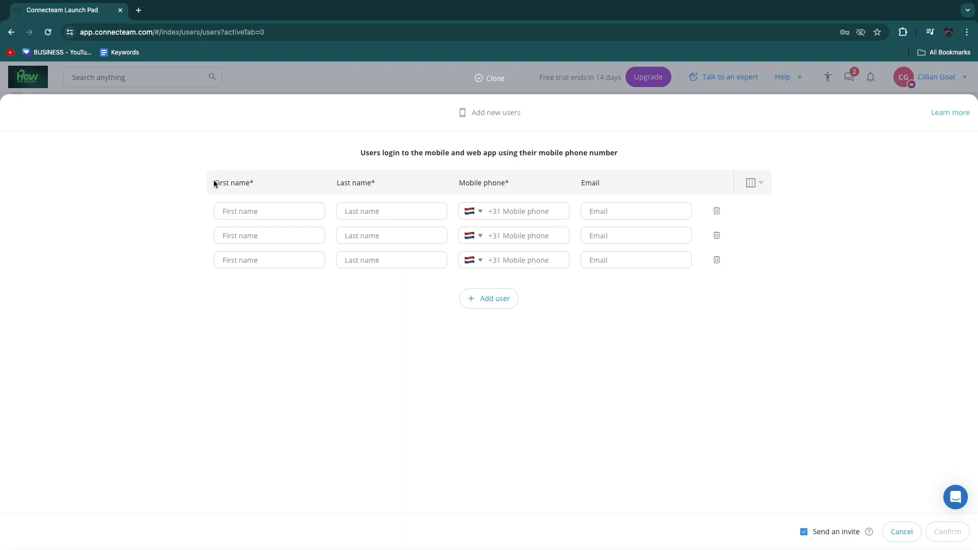
{"action": "left_click_drag", "start_coordinate": [214, 183], "coordinate": [252, 183]}
{"action": "left_click_drag", "start_coordinate": [335, 183], "coordinate": [389, 184]}
{"action": "left_click_drag", "start_coordinate": [458, 182], "coordinate": [509, 183]}
{"action": "left_click_drag", "start_coordinate": [580, 183], "coordinate": [631, 187]}
{"action": "left_click_drag", "start_coordinate": [359, 153], "coordinate": [495, 153]}
{"action": "left_click_drag", "start_coordinate": [530, 153], "coordinate": [659, 158]}
{"action": "left_click", "coordinate": [659, 158]}
Step: Delete the two extra empty rows so that only one new user row is left
{"action": "left_click", "coordinate": [716, 235]}
{"action": "left_click", "coordinate": [717, 236]}
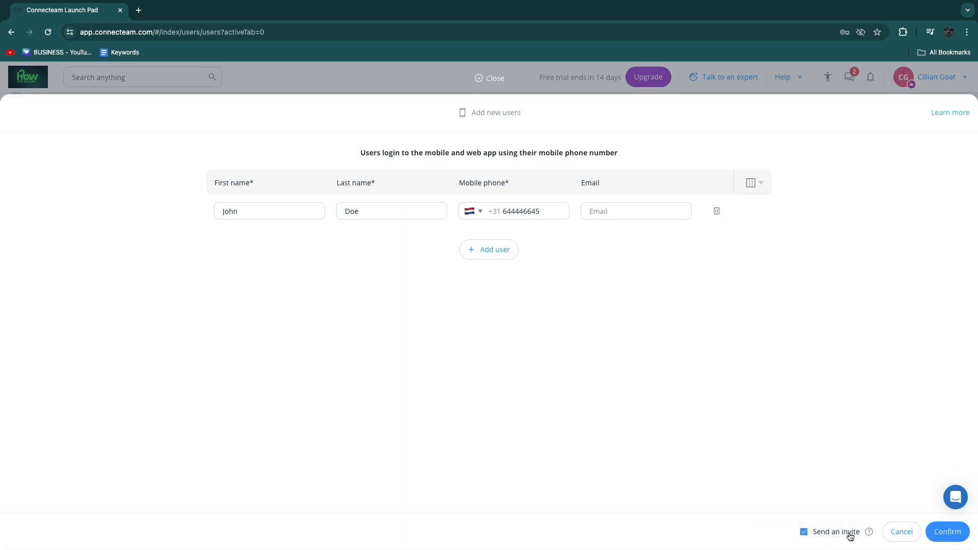
Step: Confirm adding the new user with an invite sent, and view the options for adding admins on the Users page
{"action": "mouse_move", "coordinate": [869, 531]}
{"action": "left_click", "coordinate": [947, 531]}
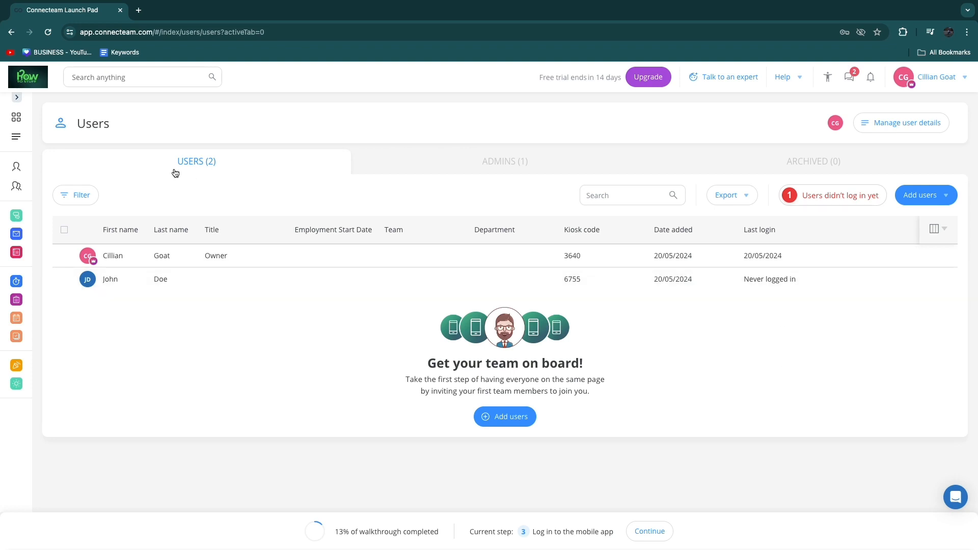
{"action": "left_click", "coordinate": [503, 161]}
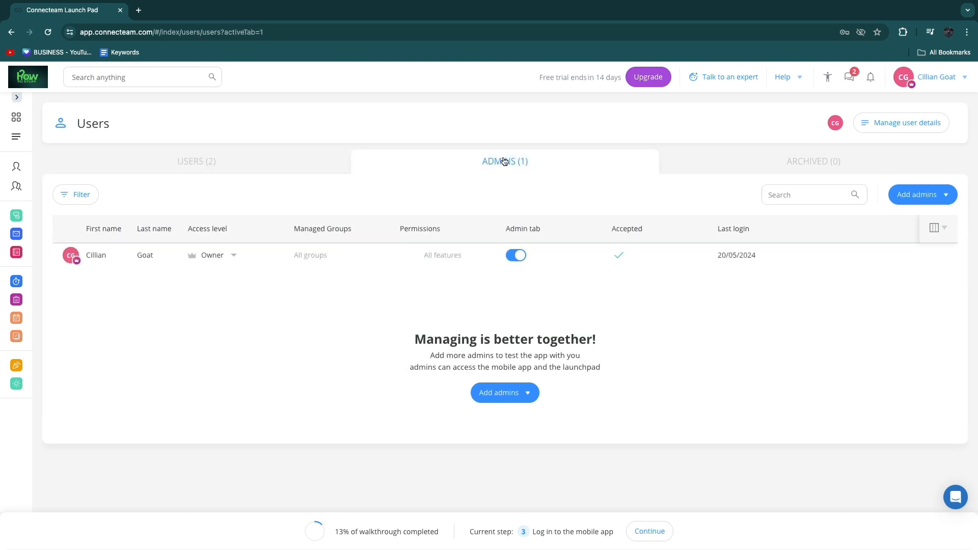
{"action": "left_click", "coordinate": [502, 399]}
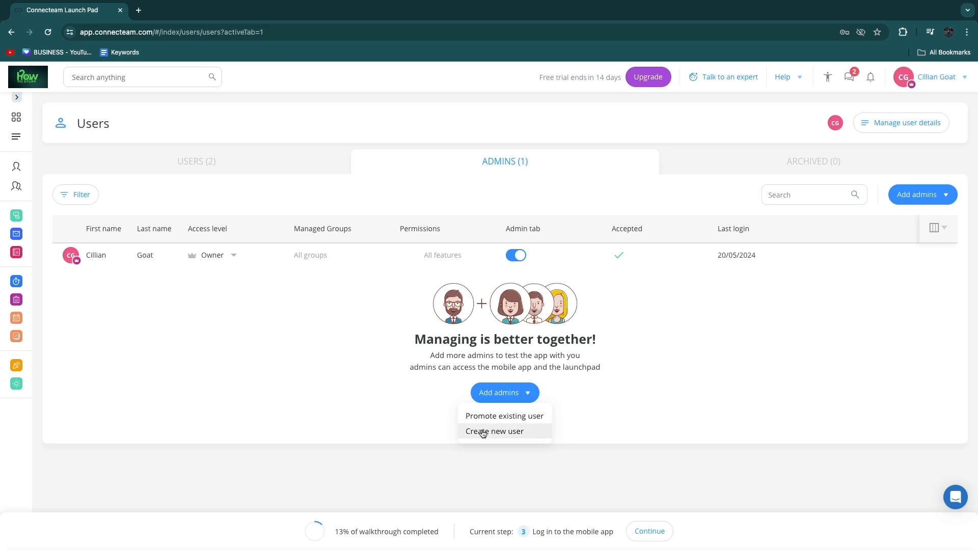
Step: Open the Job Scheduler from the job scheduling lobby and bring up the June 10 shift's details
{"action": "left_click", "coordinate": [17, 98]}
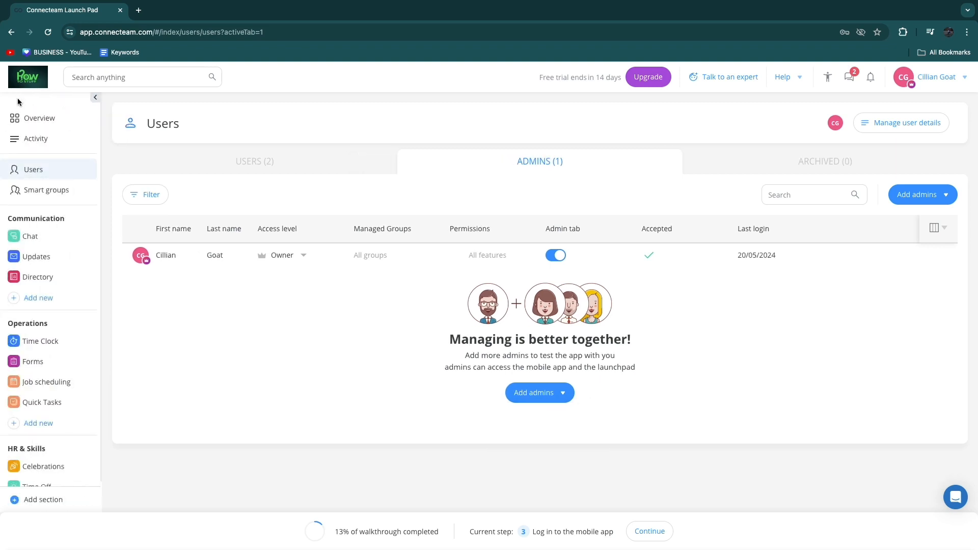
{"action": "scroll", "coordinate": [45, 457], "scroll_direction": "down", "scroll_amount": 1}
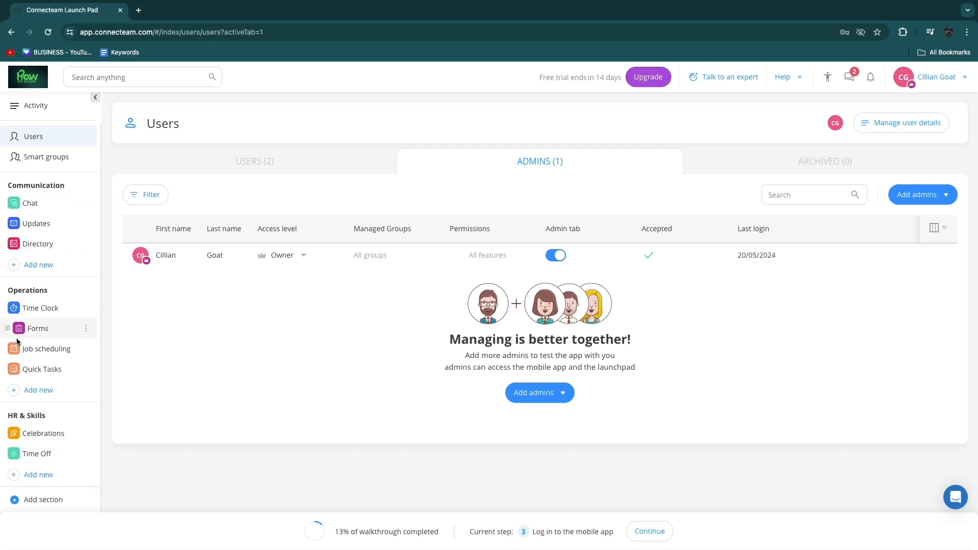
{"action": "left_click", "coordinate": [39, 348]}
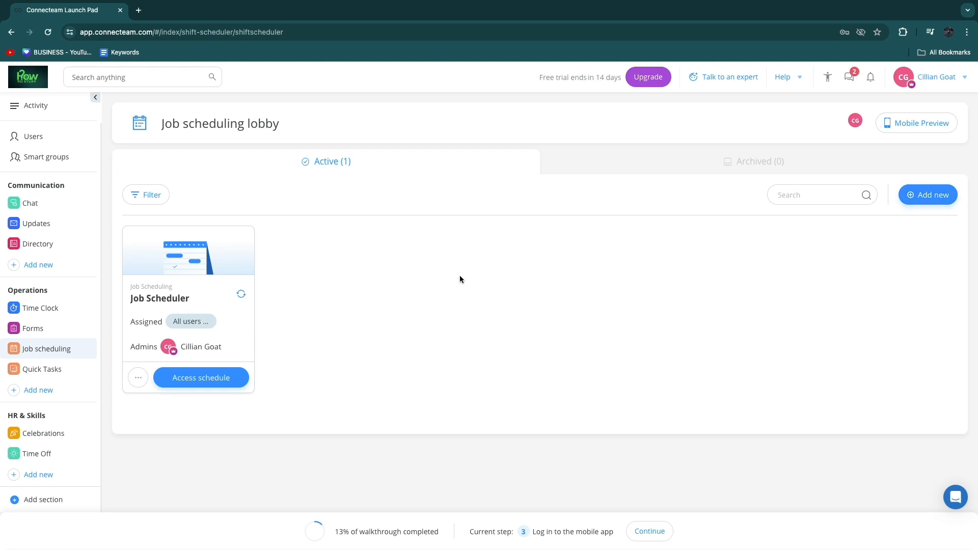
{"action": "left_click", "coordinate": [195, 381]}
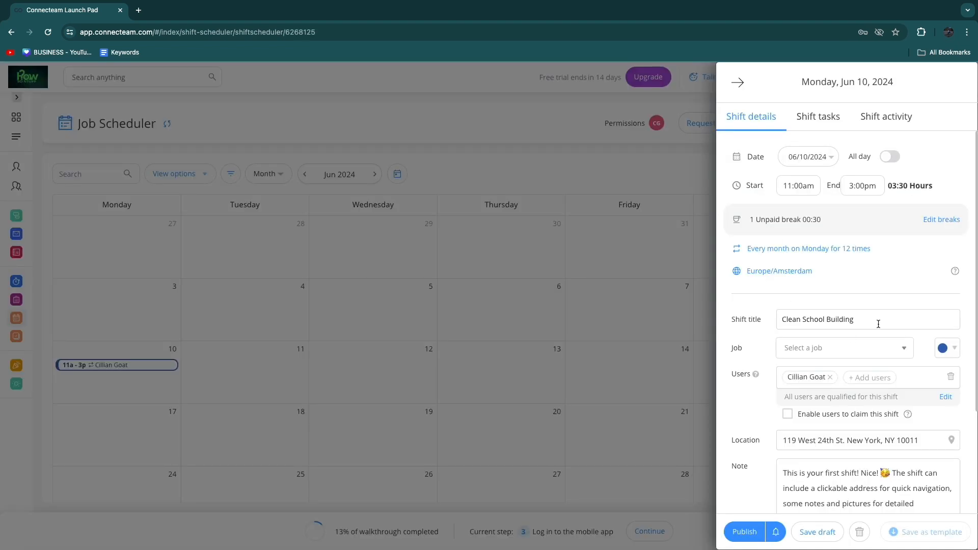
Step: Start a new job from the shift's job list, naming it "Clean School Building" and giving it a blue color
{"action": "left_click_drag", "start_coordinate": [733, 351], "coordinate": [748, 354]}
{"action": "left_click", "coordinate": [804, 346]}
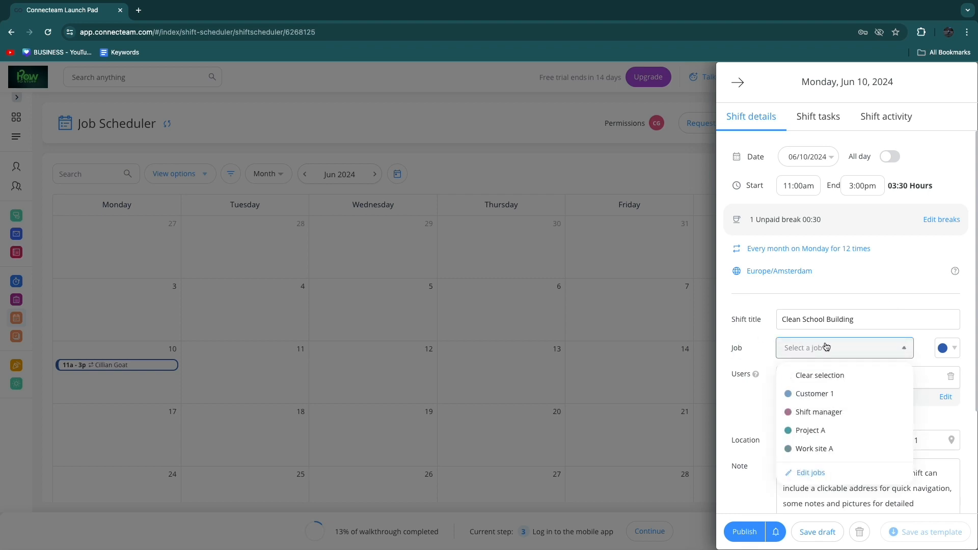
{"action": "left_click", "coordinate": [810, 473]}
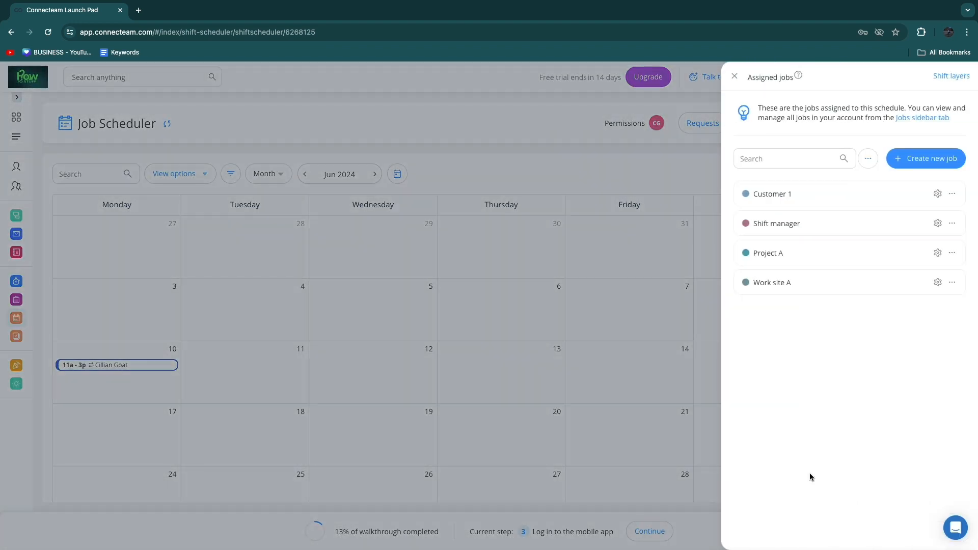
{"action": "left_click", "coordinate": [912, 158]}
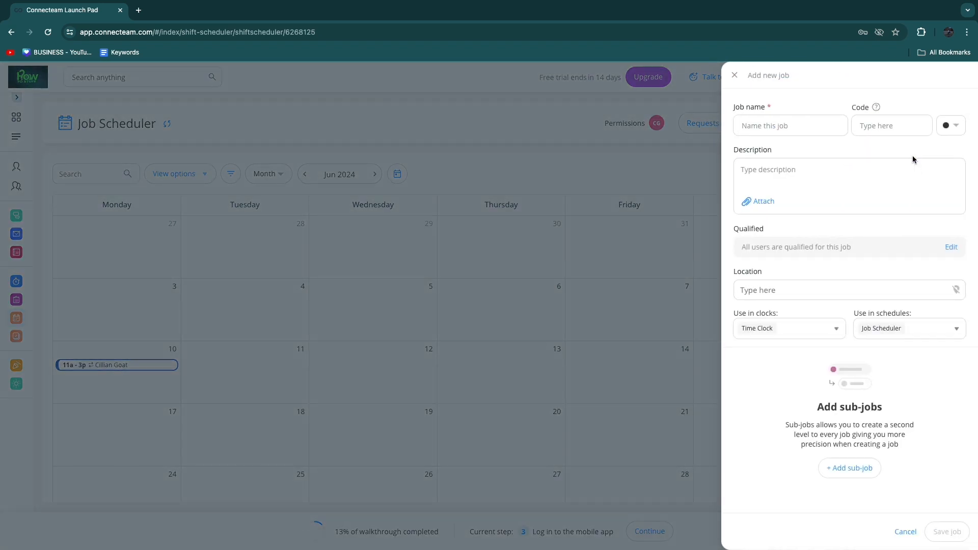
{"action": "left_click_drag", "start_coordinate": [732, 108], "coordinate": [770, 103]}
{"action": "left_click", "coordinate": [765, 126]}
{"action": "type", "text": "C"}
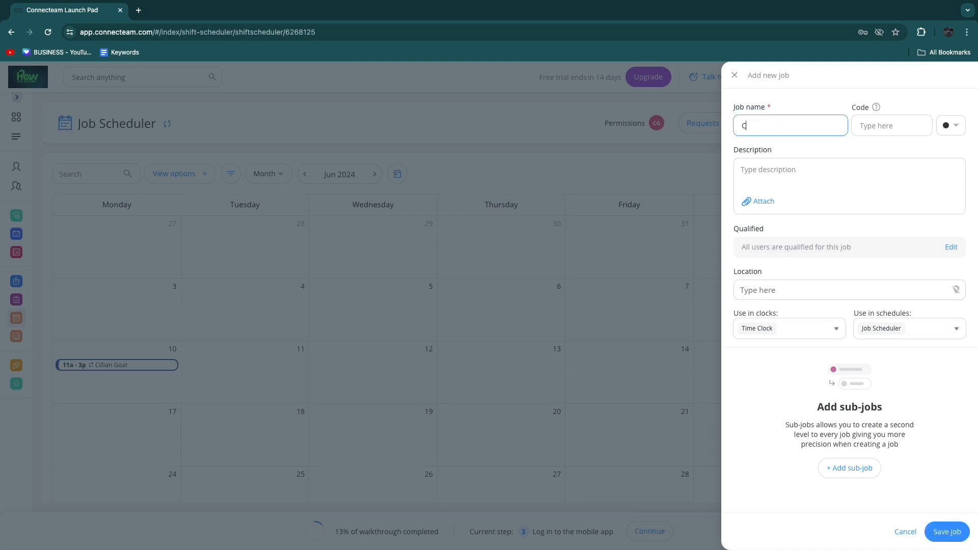
{"action": "type", "text": "lean School Building"}
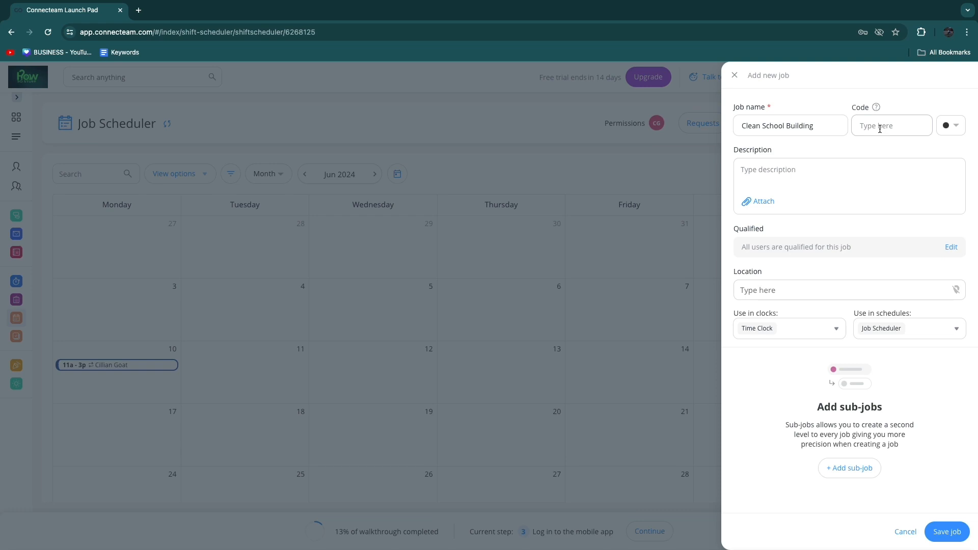
{"action": "left_click", "coordinate": [948, 126]}
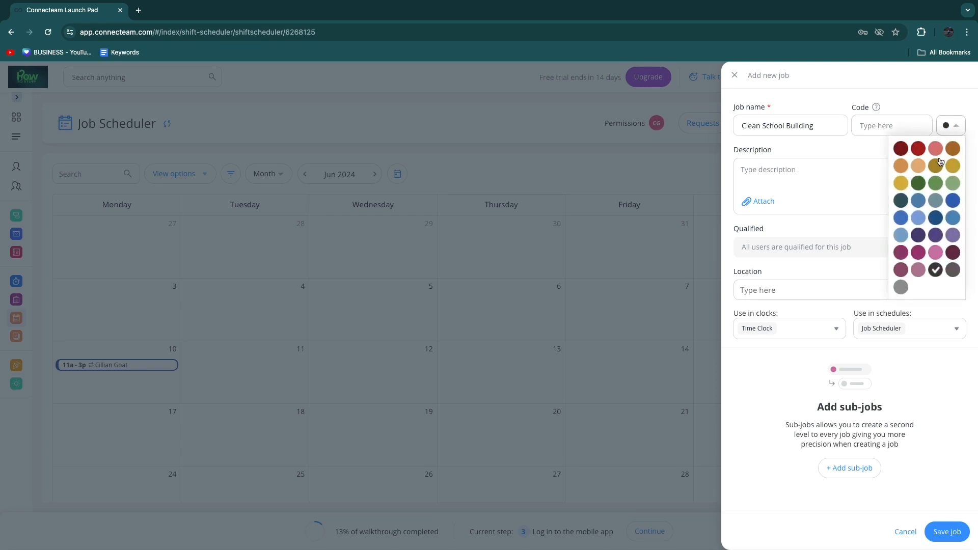
{"action": "left_click", "coordinate": [901, 218]}
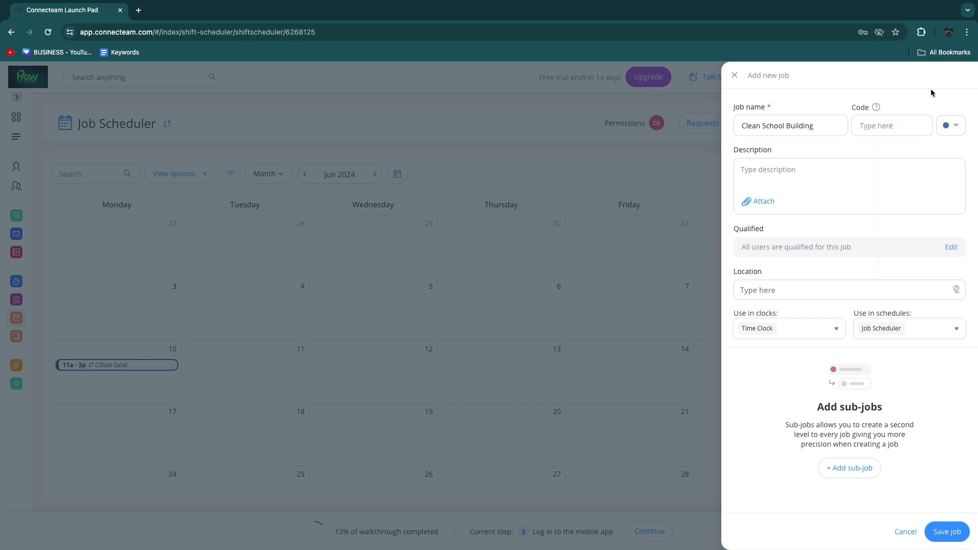
{"action": "left_click_drag", "start_coordinate": [733, 146], "coordinate": [778, 151]}
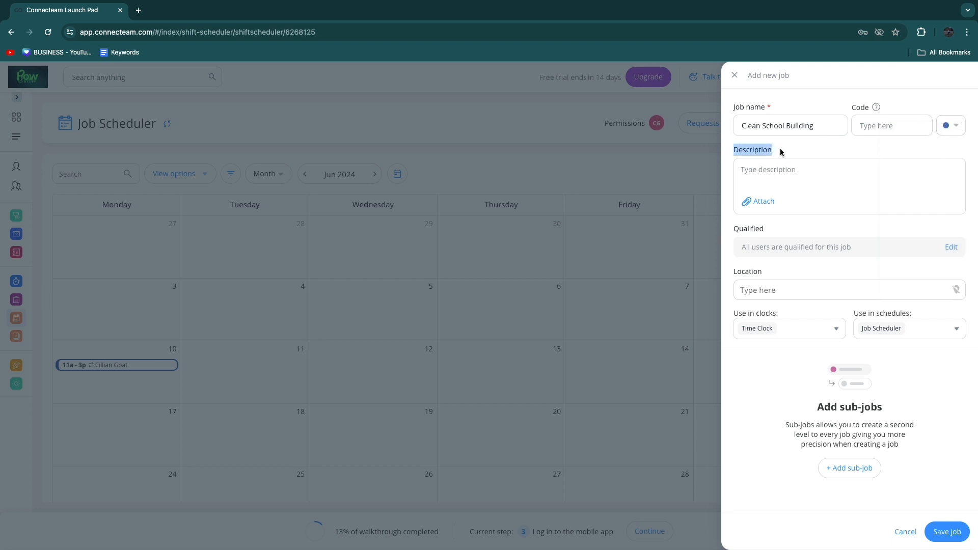
{"action": "left_click", "coordinate": [778, 150]}
Step: Limit the new job's qualified users to the Team 1 group and the newly added user
{"action": "left_click_drag", "start_coordinate": [742, 247], "coordinate": [858, 257]}
{"action": "left_click", "coordinate": [855, 263]}
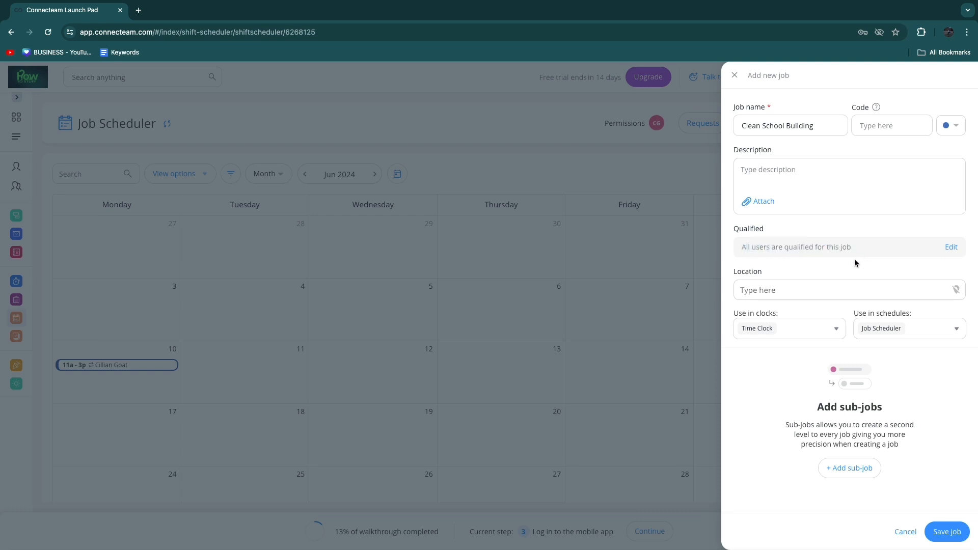
{"action": "left_click", "coordinate": [951, 247]}
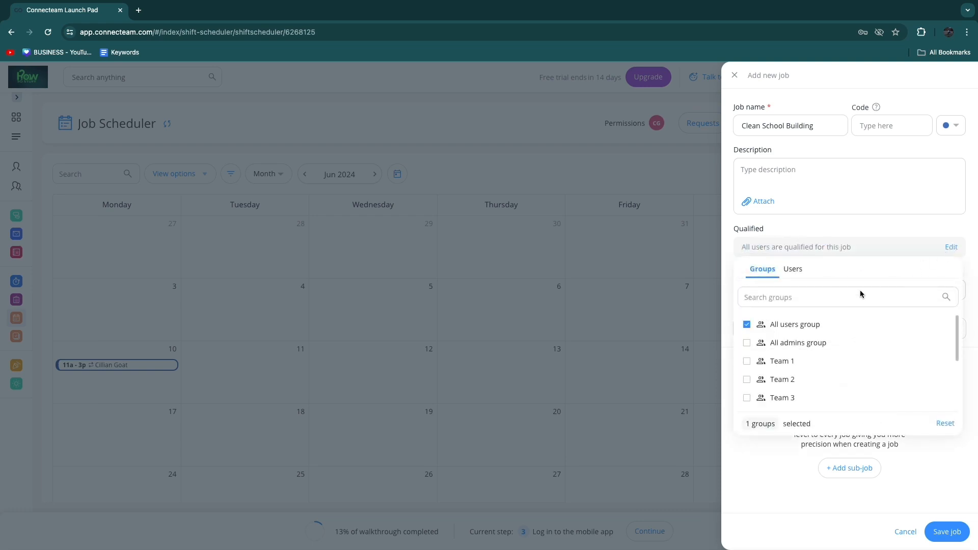
{"action": "scroll", "coordinate": [814, 387], "scroll_direction": "down", "scroll_amount": 5}
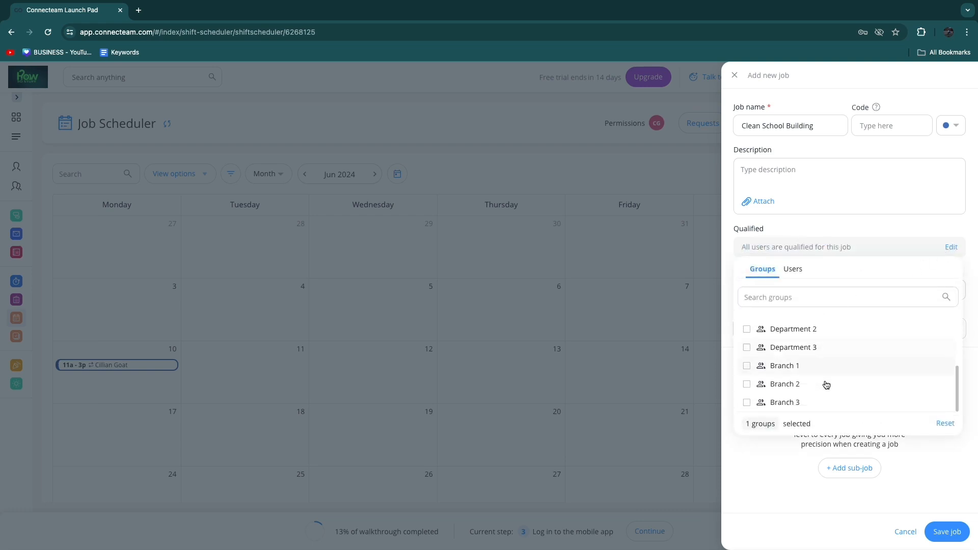
{"action": "scroll", "coordinate": [824, 383], "scroll_direction": "up", "scroll_amount": 5}
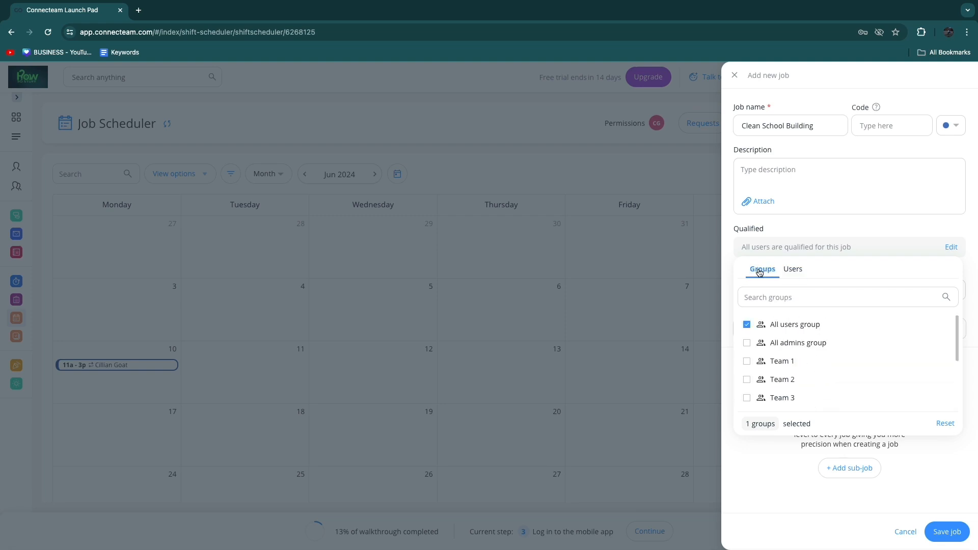
{"action": "left_click", "coordinate": [760, 367]}
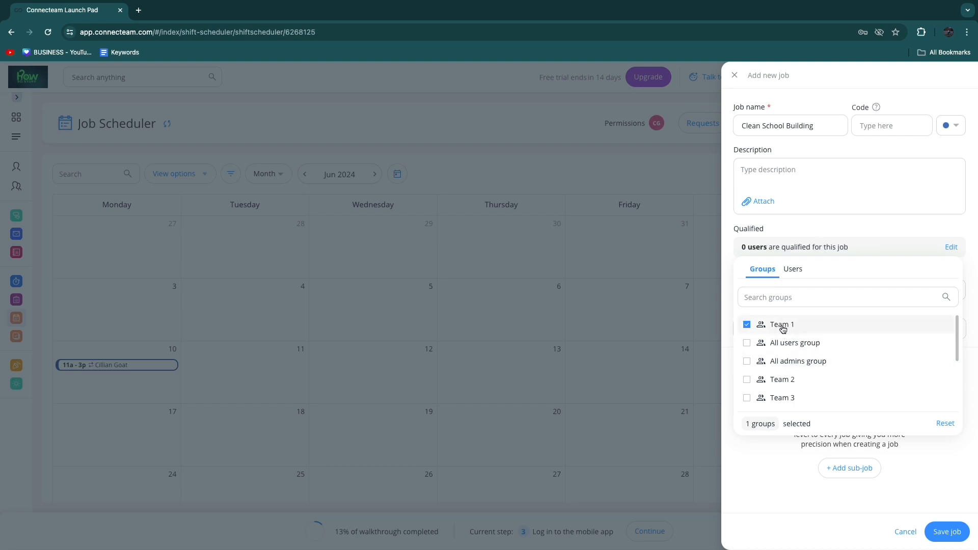
{"action": "left_click", "coordinate": [792, 269]}
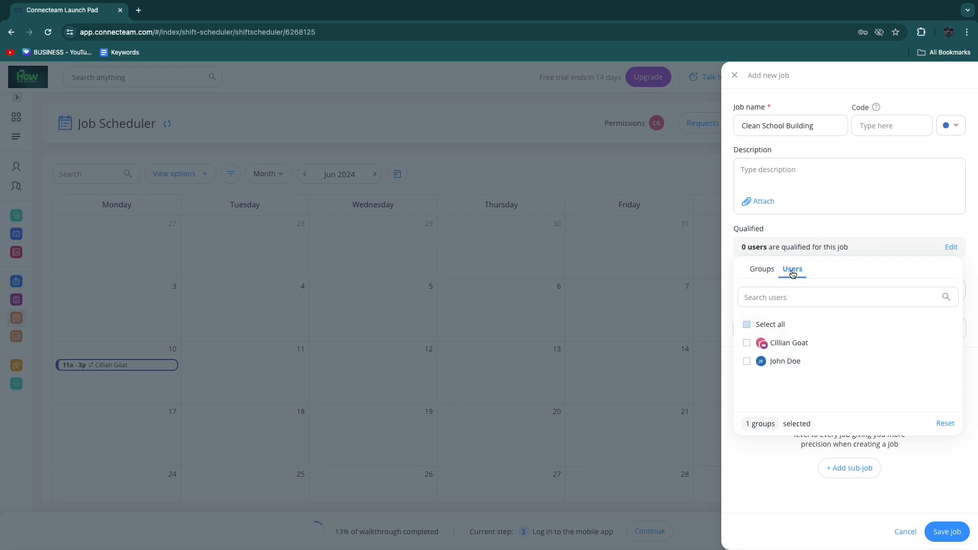
{"action": "left_click", "coordinate": [747, 361]}
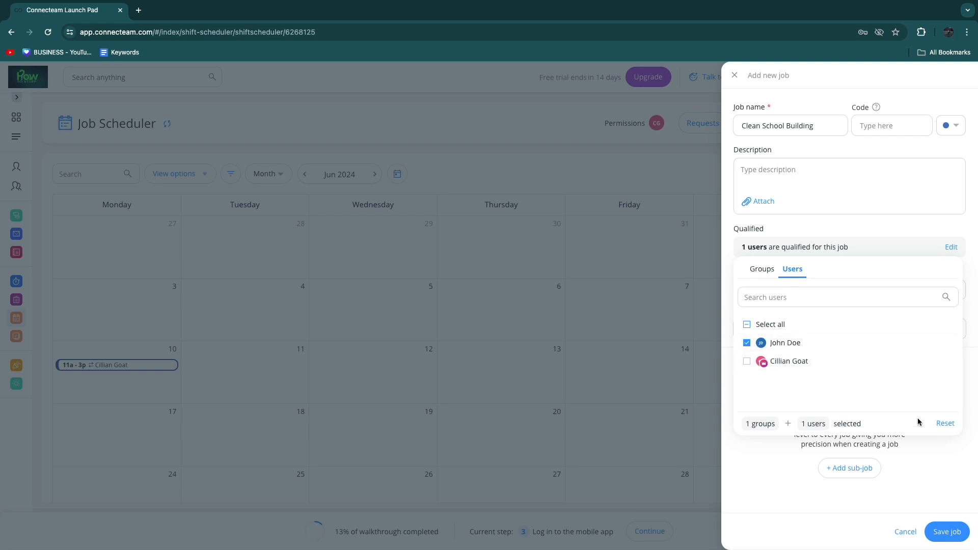
{"action": "left_click", "coordinate": [917, 486]}
{"action": "left_click_drag", "start_coordinate": [734, 251], "coordinate": [852, 248]}
{"action": "left_click", "coordinate": [748, 386]}
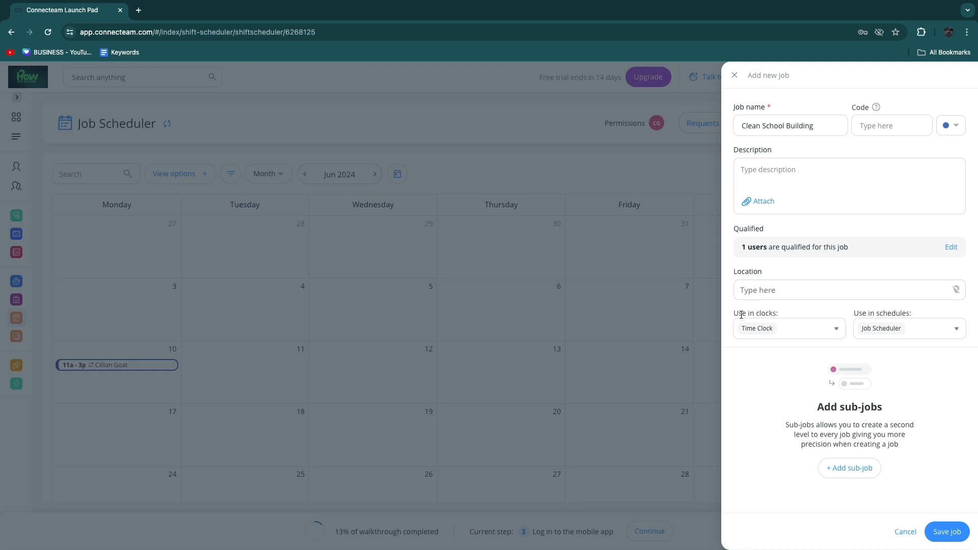
Step: Check which clocks and schedules the new job is used in, and save the job
{"action": "left_click_drag", "start_coordinate": [743, 313], "coordinate": [777, 313]}
{"action": "left_click", "coordinate": [757, 330]}
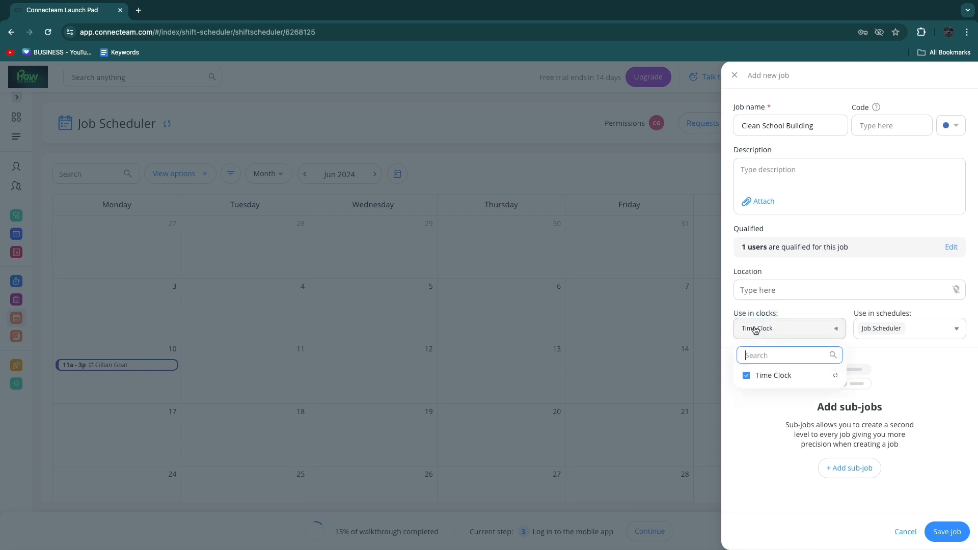
{"action": "left_click", "coordinate": [879, 331]}
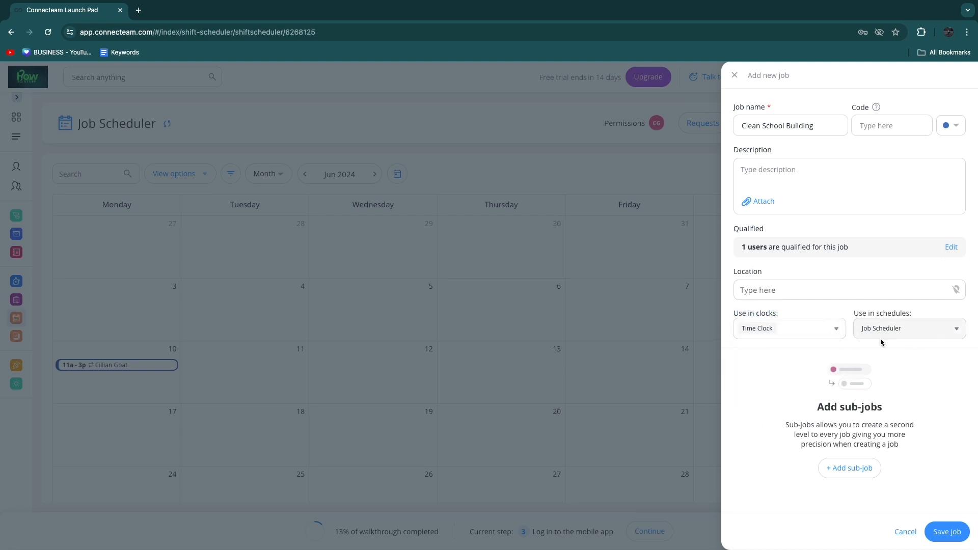
{"action": "left_click", "coordinate": [924, 426]}
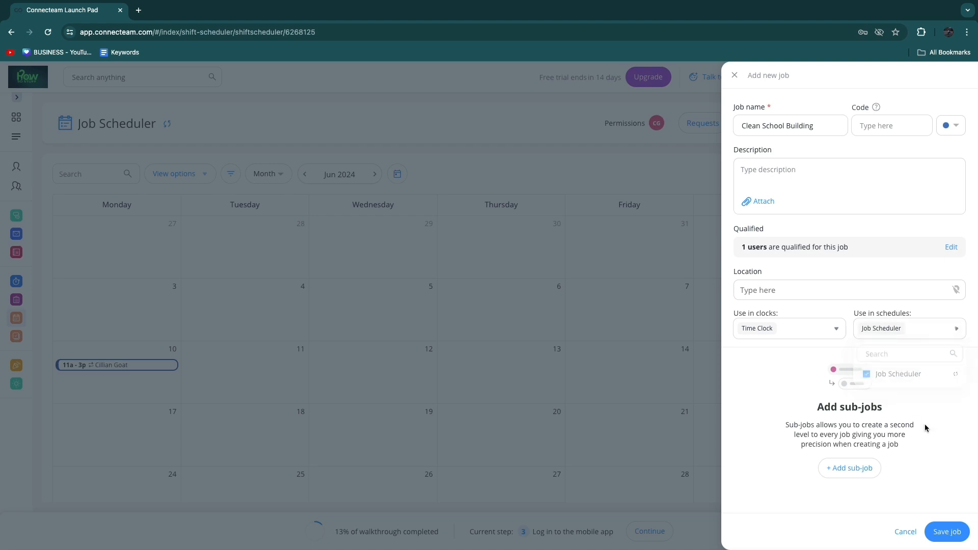
{"action": "left_click", "coordinate": [943, 530]}
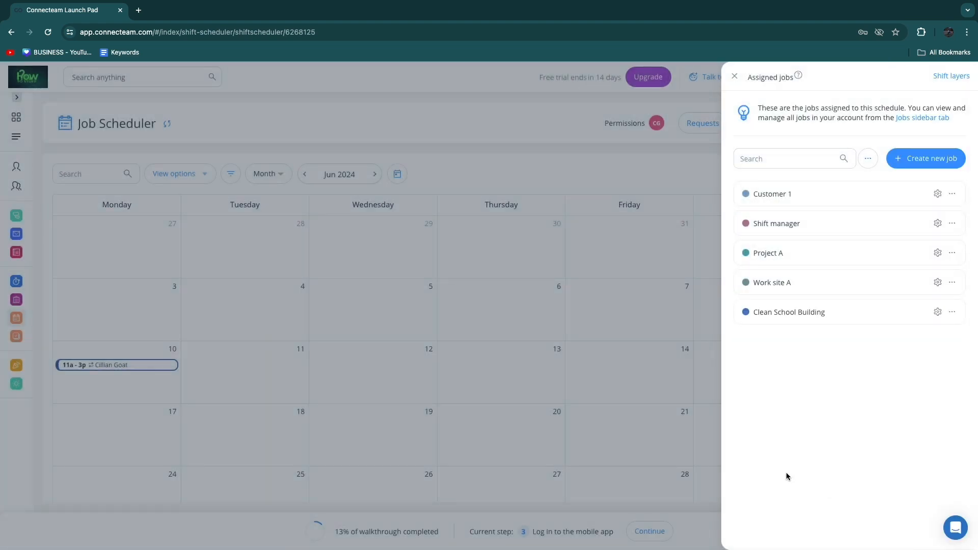
Step: Reopen the June 10 shift and assign the Clean School Building job to it
{"action": "left_click", "coordinate": [83, 398]}
{"action": "left_click", "coordinate": [98, 366]}
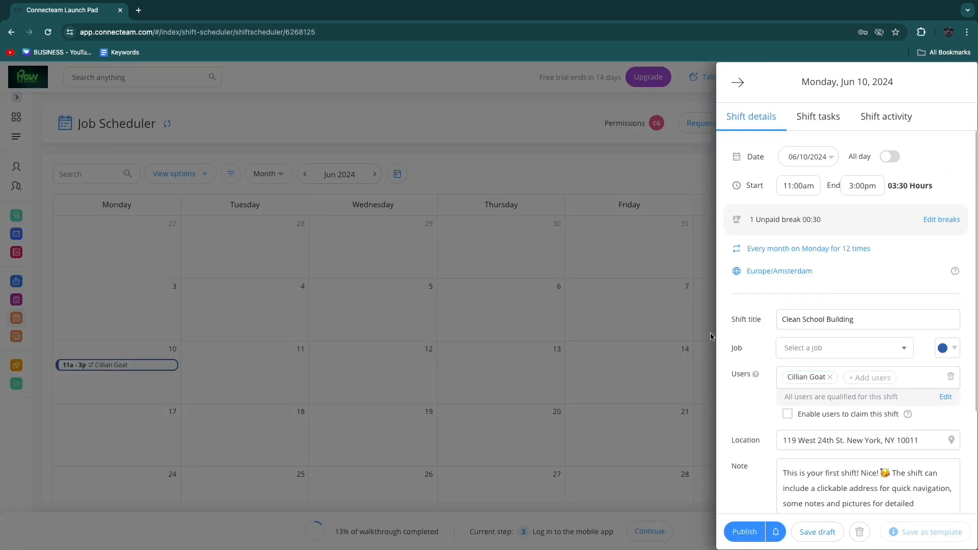
{"action": "left_click", "coordinate": [795, 350]}
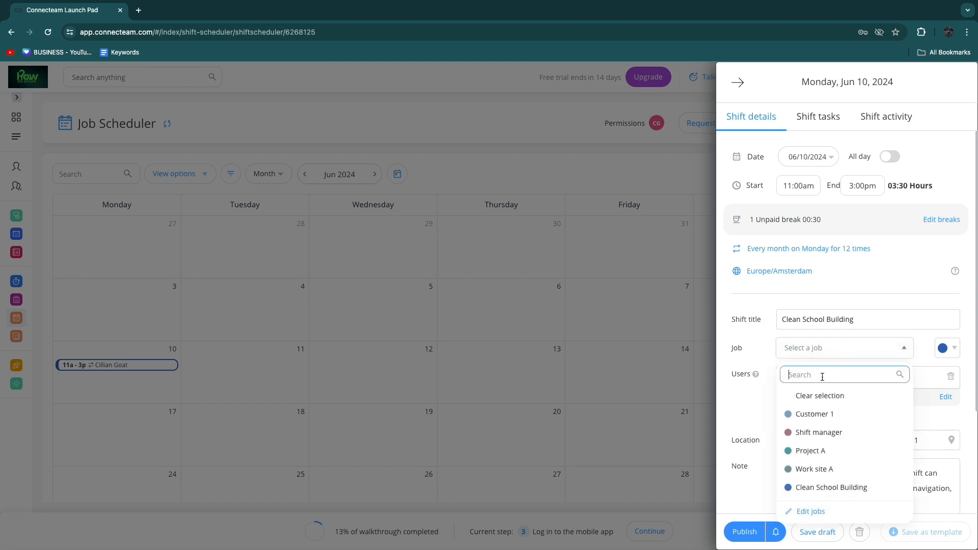
{"action": "left_click", "coordinate": [845, 488]}
Step: Replace the shift's assigned user with the job's qualified user and enable users to claim the shift
{"action": "scroll", "coordinate": [814, 432], "scroll_direction": "down", "scroll_amount": 3}
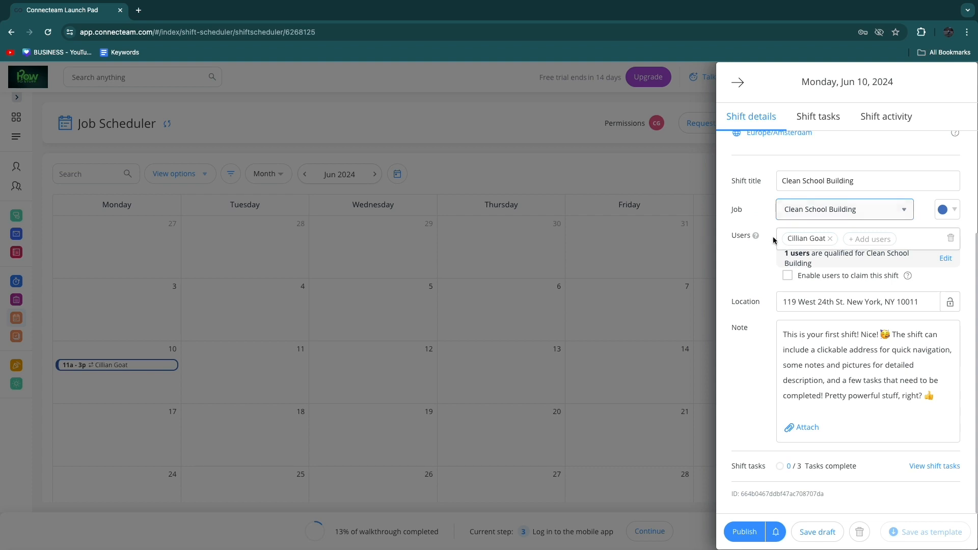
{"action": "scroll", "coordinate": [756, 287], "scroll_direction": "up", "scroll_amount": 1}
{"action": "left_click", "coordinate": [858, 265]}
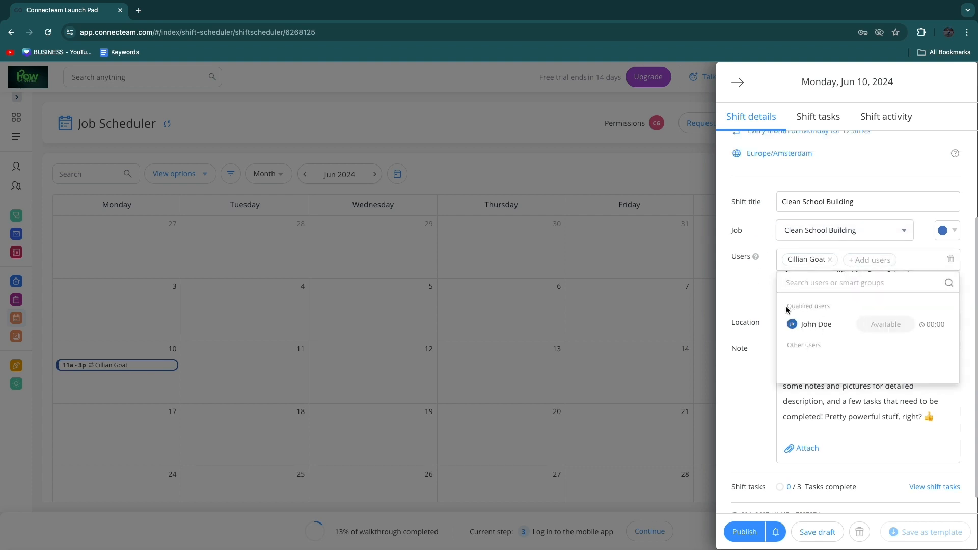
{"action": "left_click_drag", "start_coordinate": [789, 306], "coordinate": [852, 309]}
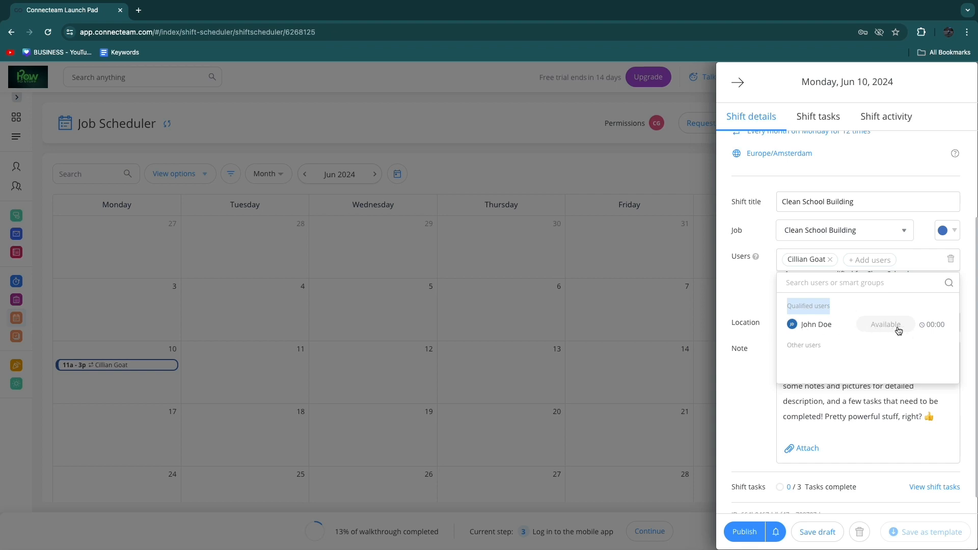
{"action": "left_click", "coordinate": [828, 328]}
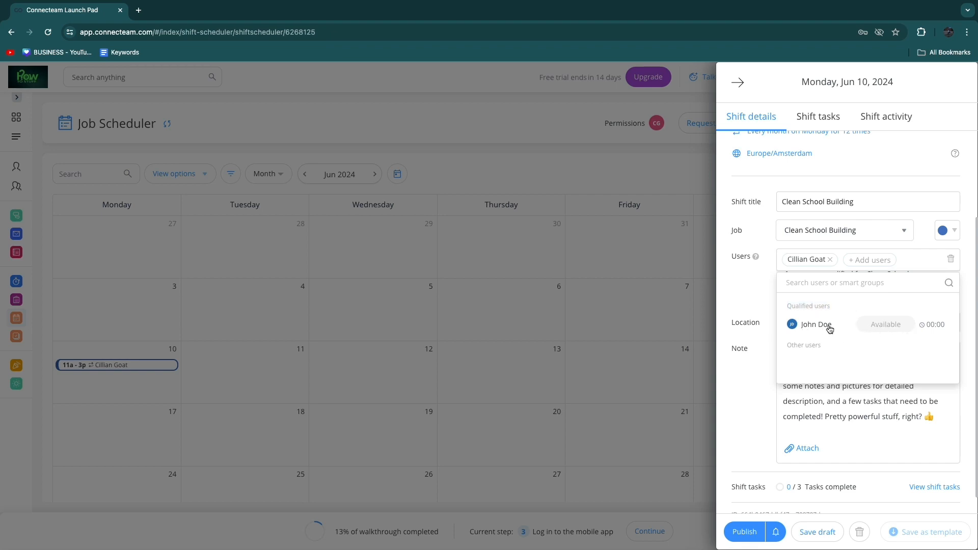
{"action": "left_click", "coordinate": [829, 260]}
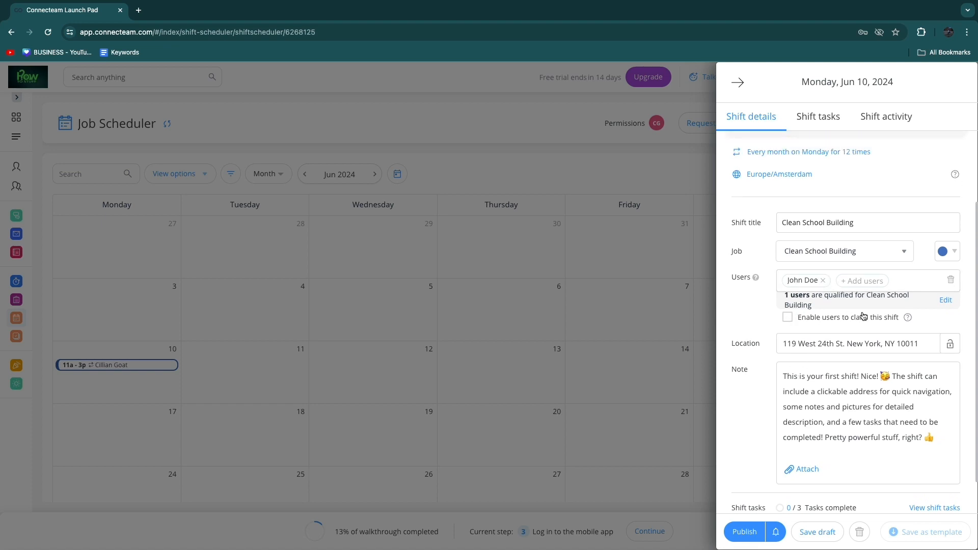
{"action": "left_click", "coordinate": [895, 322]}
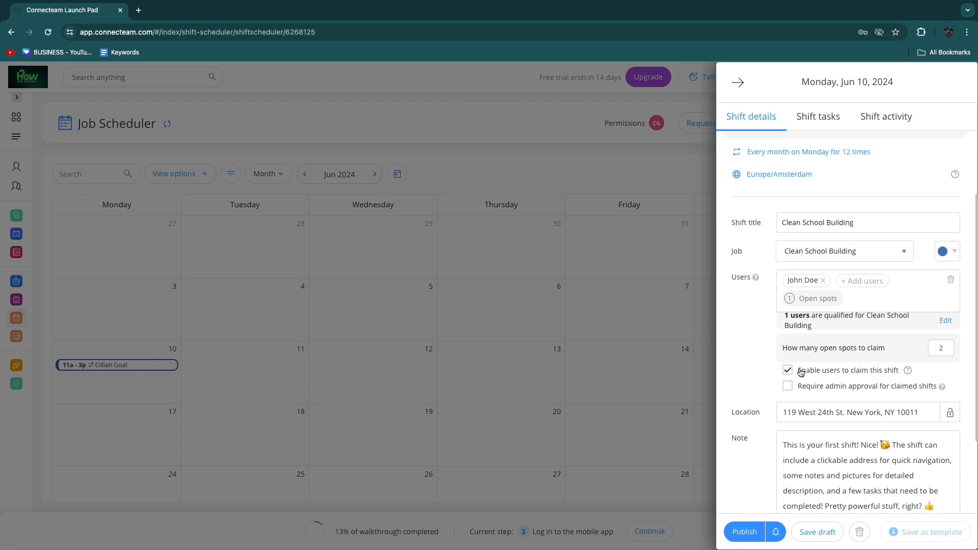
Step: Review the shift's claiming and admin approval options, and turn off letting users claim the shift
{"action": "left_click_drag", "start_coordinate": [801, 370], "coordinate": [903, 377]}
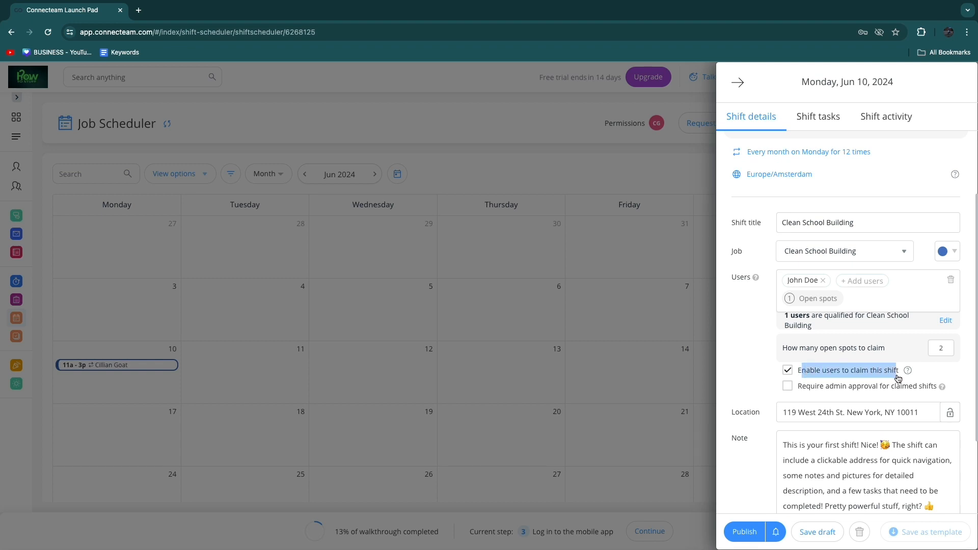
{"action": "left_click", "coordinate": [740, 366]}
{"action": "left_click_drag", "start_coordinate": [800, 390], "coordinate": [939, 393]}
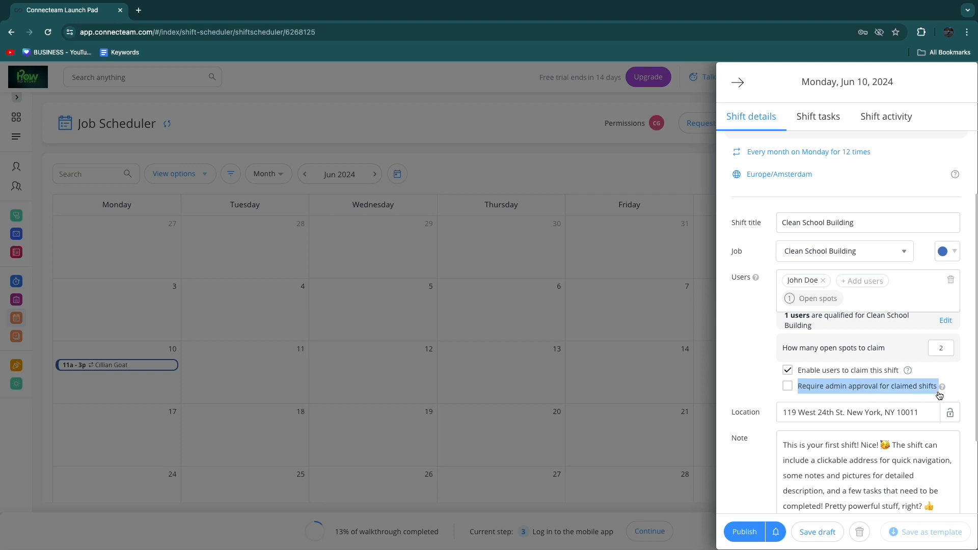
{"action": "left_click", "coordinate": [787, 372]}
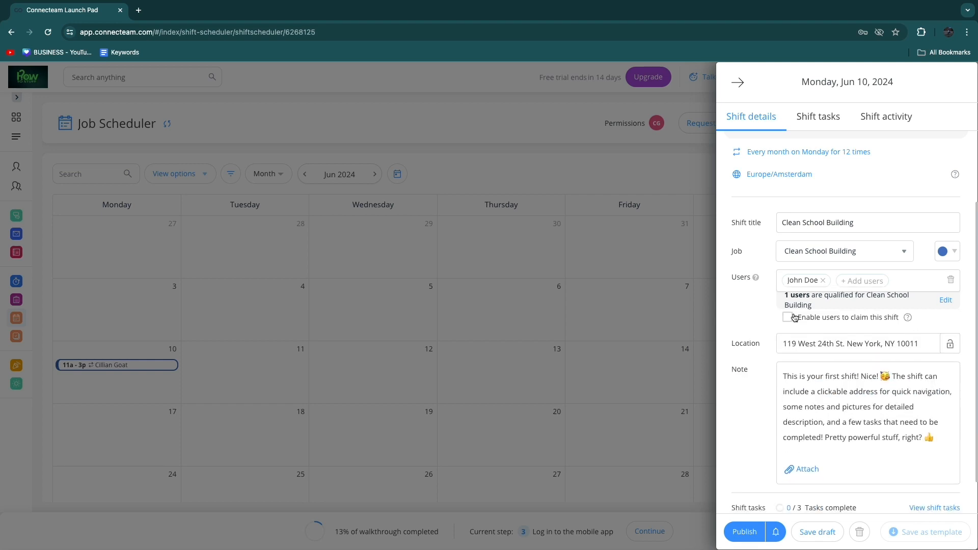
Step: Check the shift's location and delete the sample text from its note
{"action": "scroll", "coordinate": [792, 341], "scroll_direction": "up", "scroll_amount": 2}
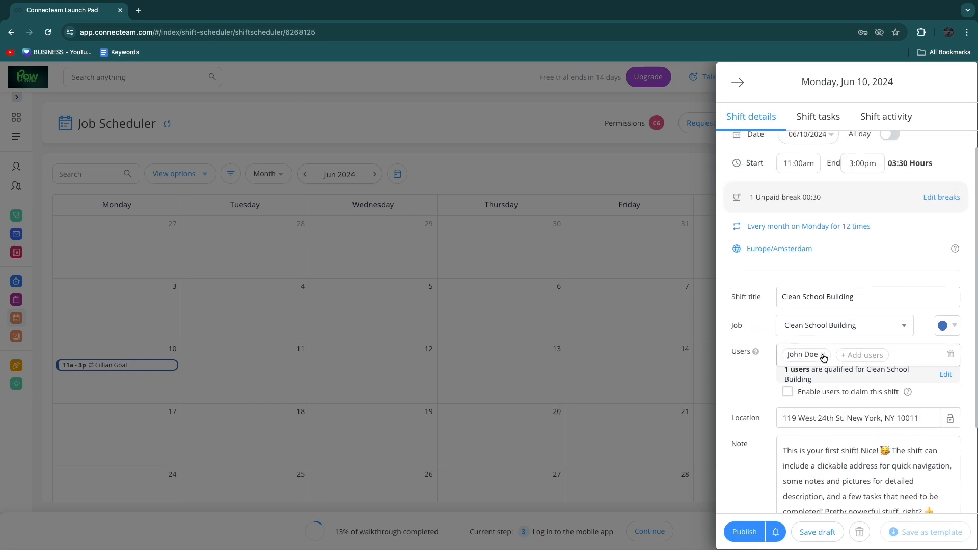
{"action": "scroll", "coordinate": [767, 374], "scroll_direction": "down", "scroll_amount": 1}
{"action": "scroll", "coordinate": [767, 377], "scroll_direction": "down", "scroll_amount": 1}
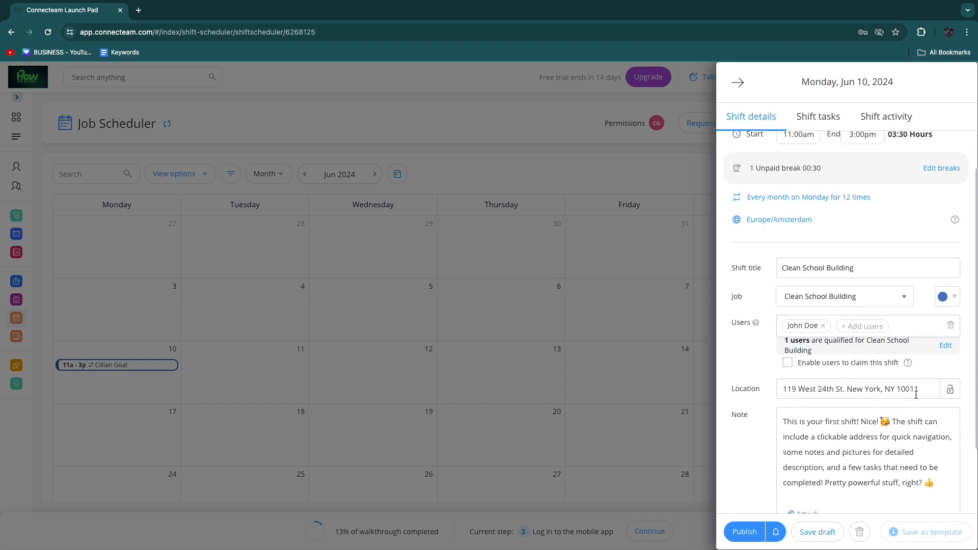
{"action": "left_click_drag", "start_coordinate": [926, 388], "coordinate": [764, 384]}
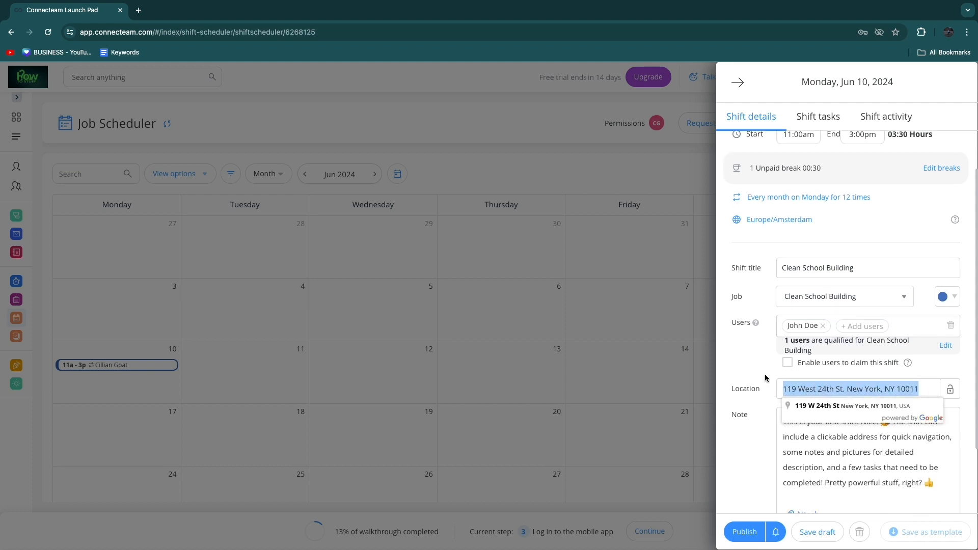
{"action": "left_click", "coordinate": [766, 377]}
{"action": "scroll", "coordinate": [765, 378], "scroll_direction": "down", "scroll_amount": 3}
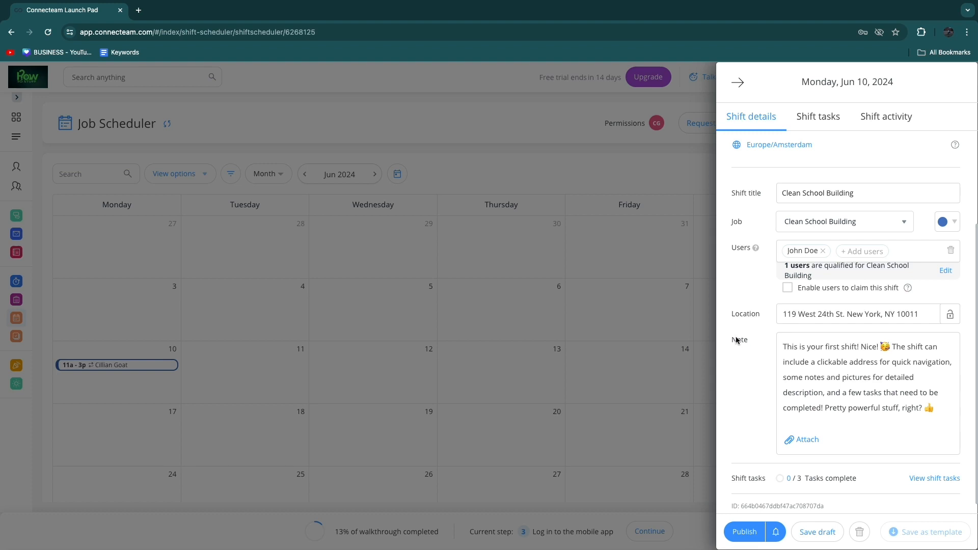
{"action": "left_click_drag", "start_coordinate": [732, 339], "coordinate": [751, 342]}
{"action": "left_click", "coordinate": [752, 379]}
{"action": "left_click_drag", "start_coordinate": [941, 423], "coordinate": [794, 339]}
{"action": "key", "text": "BackSpace"}
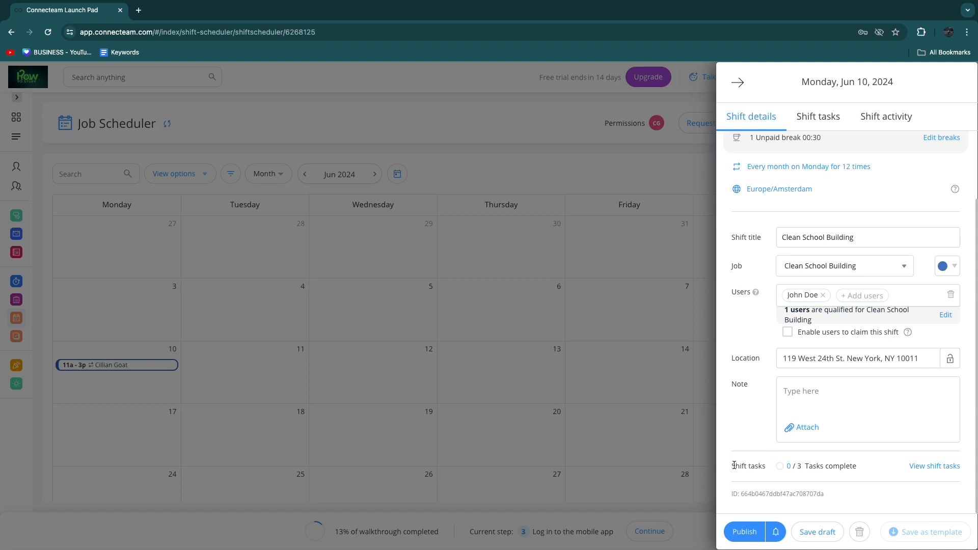
Step: Open the shift's tasks and try marking all three sample tasks as completed, unmarking the first one again
{"action": "left_click_drag", "start_coordinate": [734, 465], "coordinate": [767, 469]}
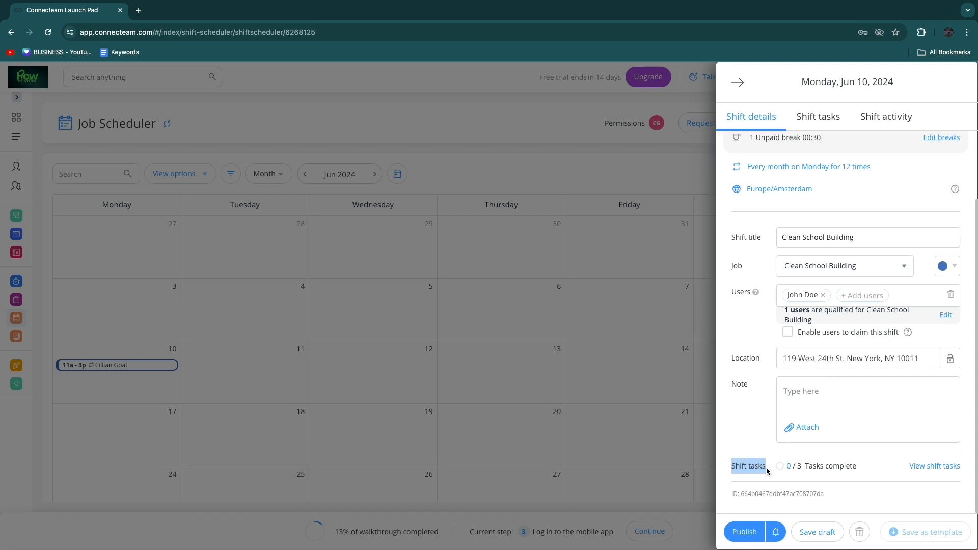
{"action": "left_click", "coordinate": [941, 466]}
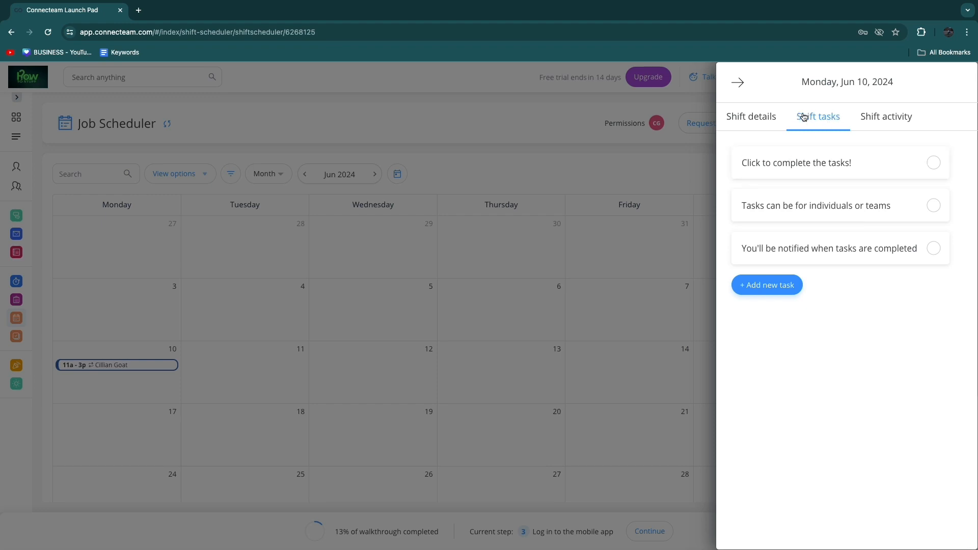
{"action": "left_click", "coordinate": [873, 173]}
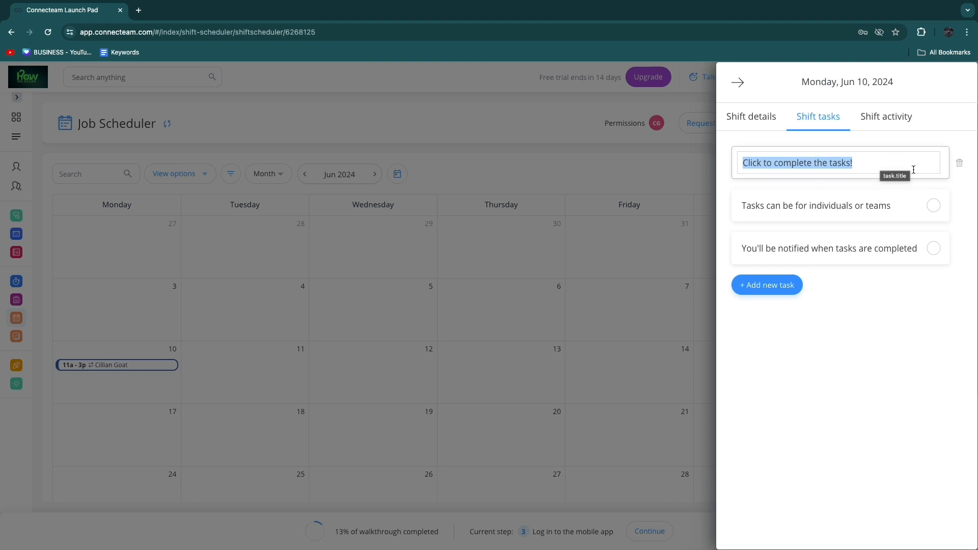
{"action": "left_click", "coordinate": [937, 300]}
{"action": "left_click", "coordinate": [933, 164]}
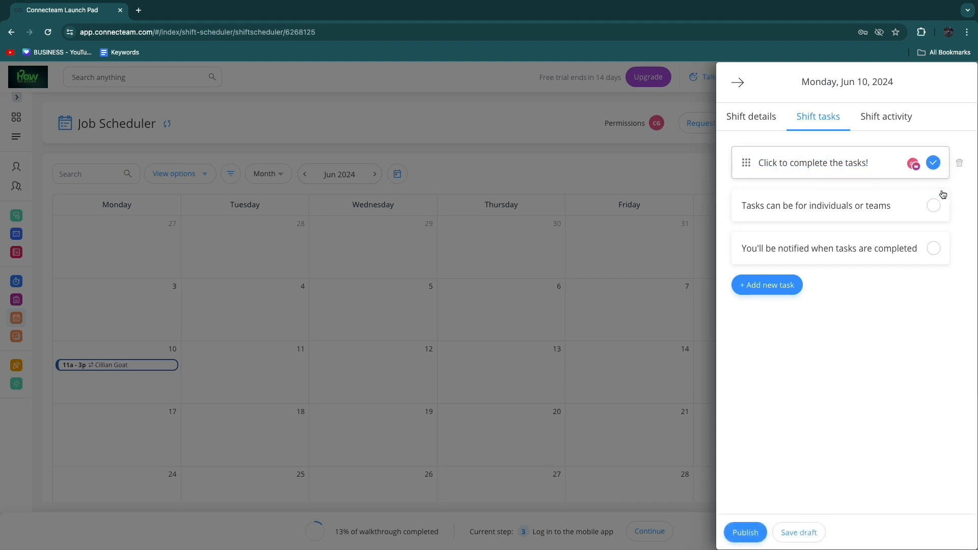
{"action": "left_click", "coordinate": [934, 206]}
{"action": "left_click", "coordinate": [935, 249]}
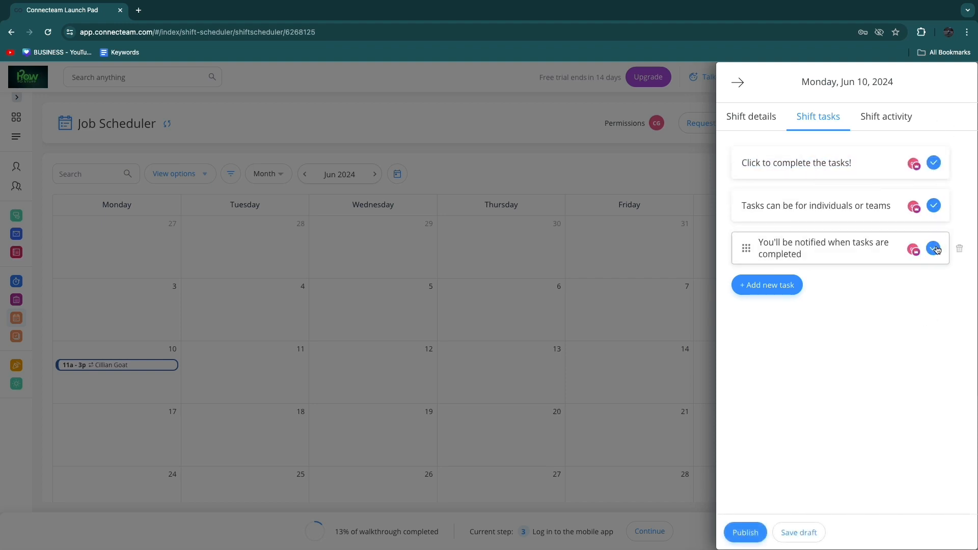
{"action": "left_click", "coordinate": [933, 163]}
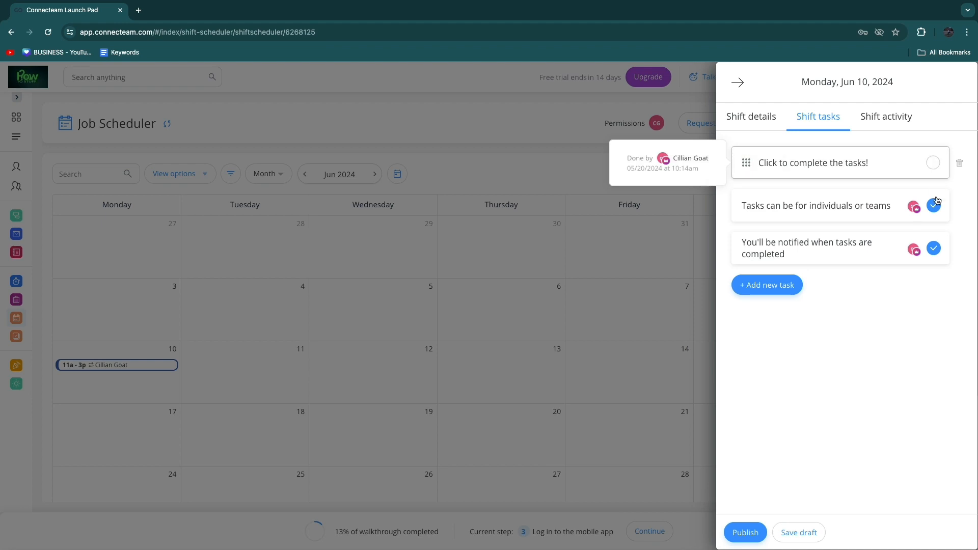
Step: Review the shift's current status and activity history, and return to the shift details
{"action": "left_click", "coordinate": [888, 119]}
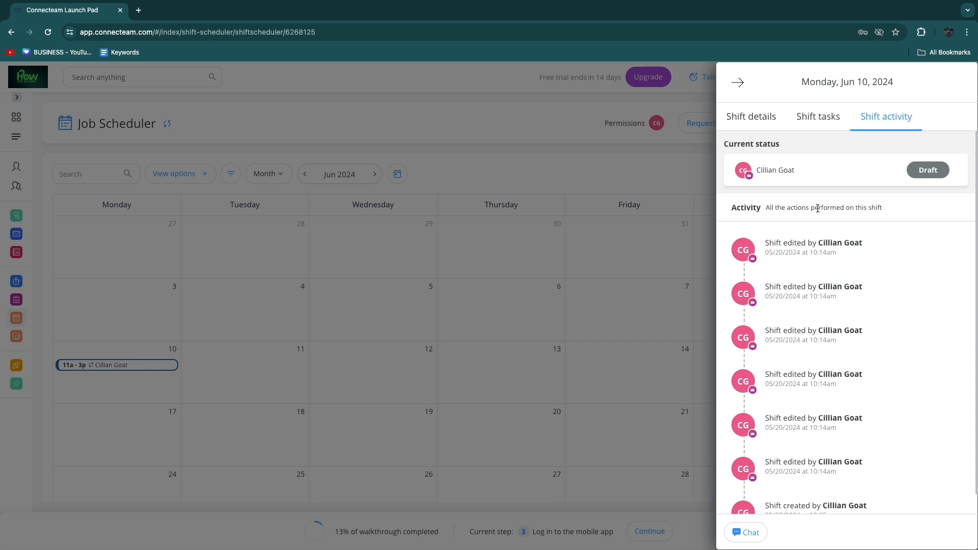
{"action": "scroll", "coordinate": [794, 482], "scroll_direction": "down", "scroll_amount": 1}
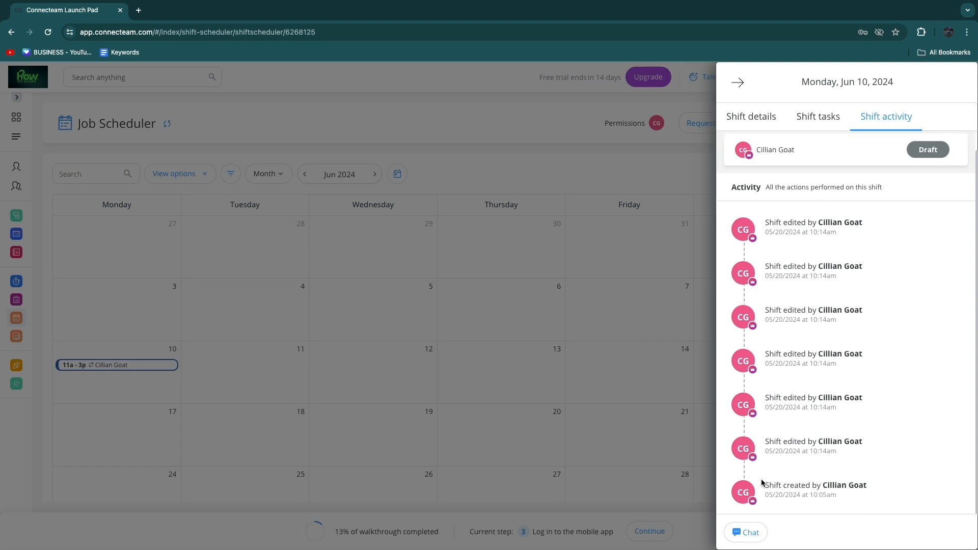
{"action": "scroll", "coordinate": [881, 453], "scroll_direction": "up", "scroll_amount": 1}
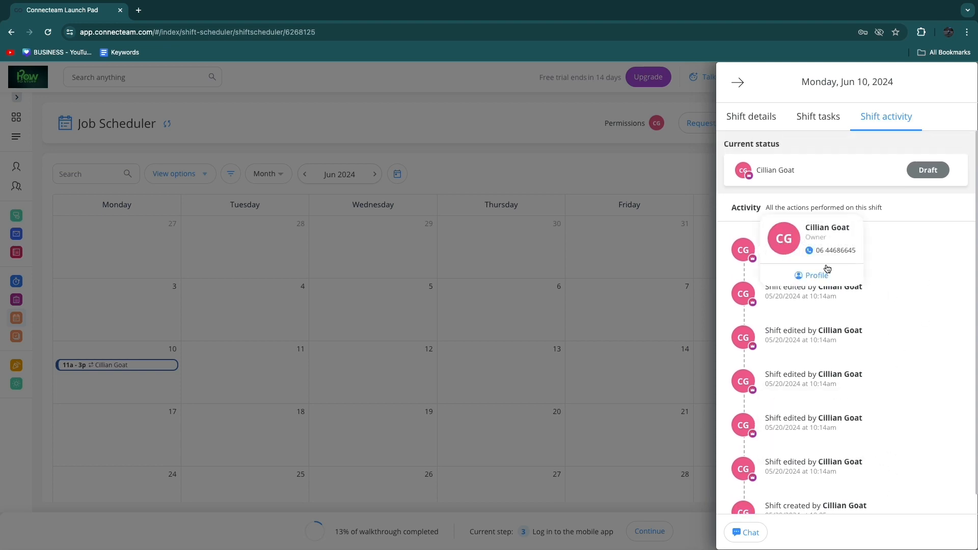
{"action": "scroll", "coordinate": [867, 256], "scroll_direction": "down", "scroll_amount": 1}
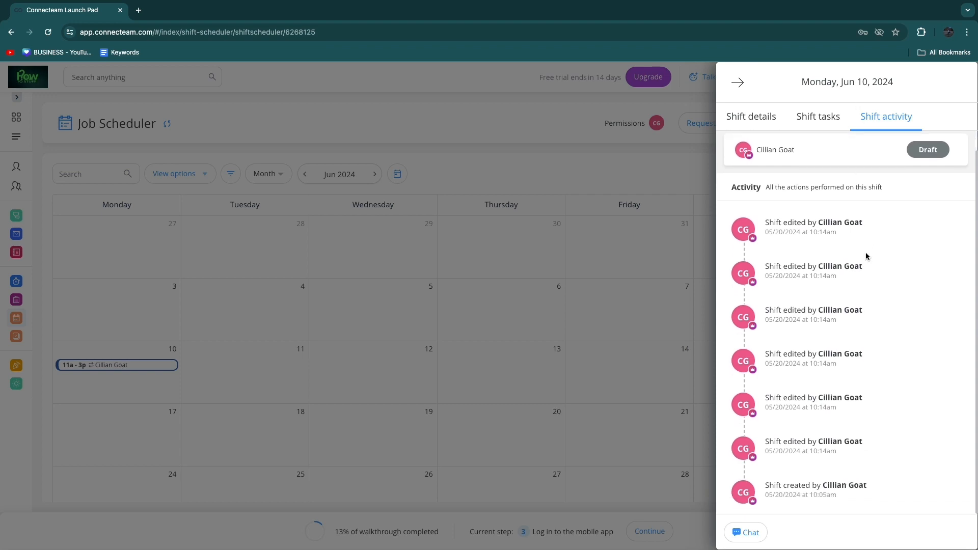
{"action": "left_click", "coordinate": [770, 115]}
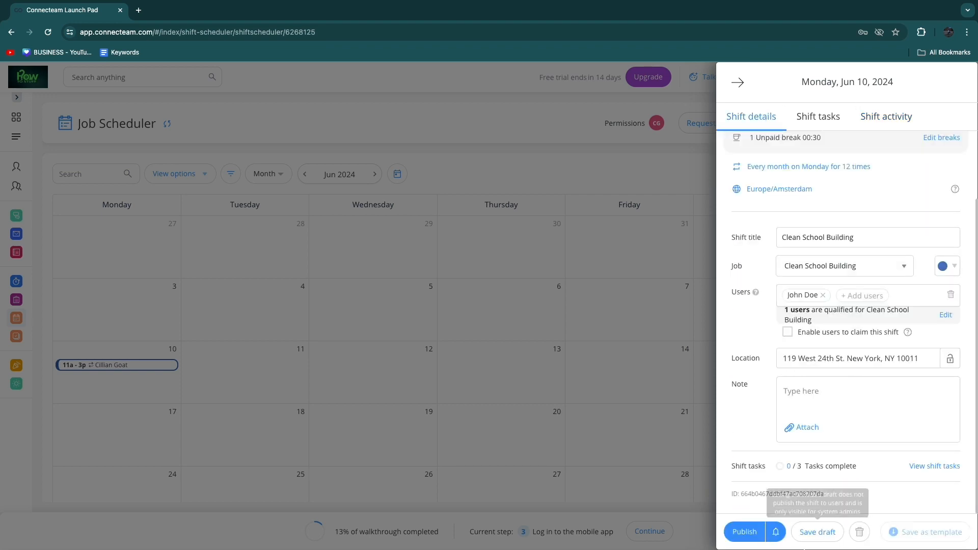
Step: Publish the shift with a notification to the assigned user, keeping the default notification text
{"action": "left_click", "coordinate": [777, 534]}
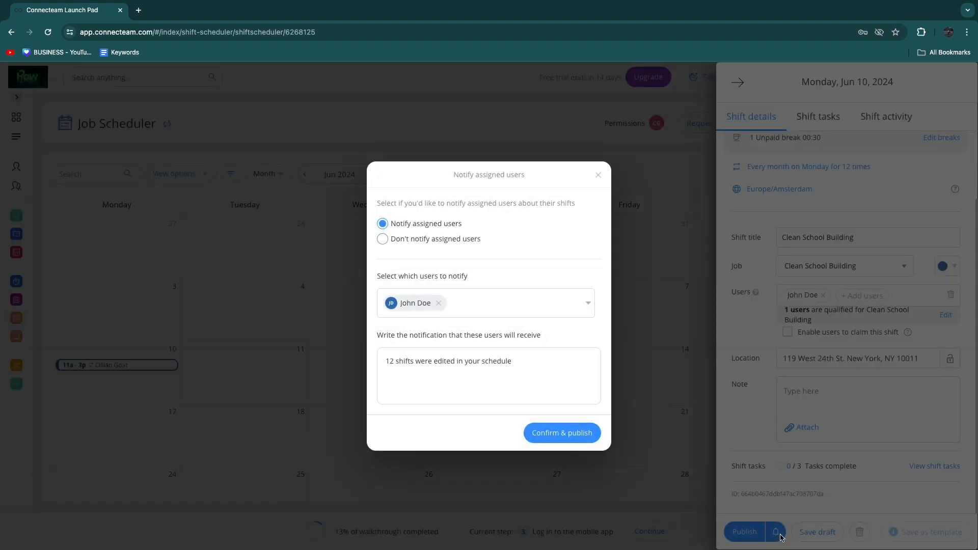
{"action": "left_click", "coordinate": [672, 469]}
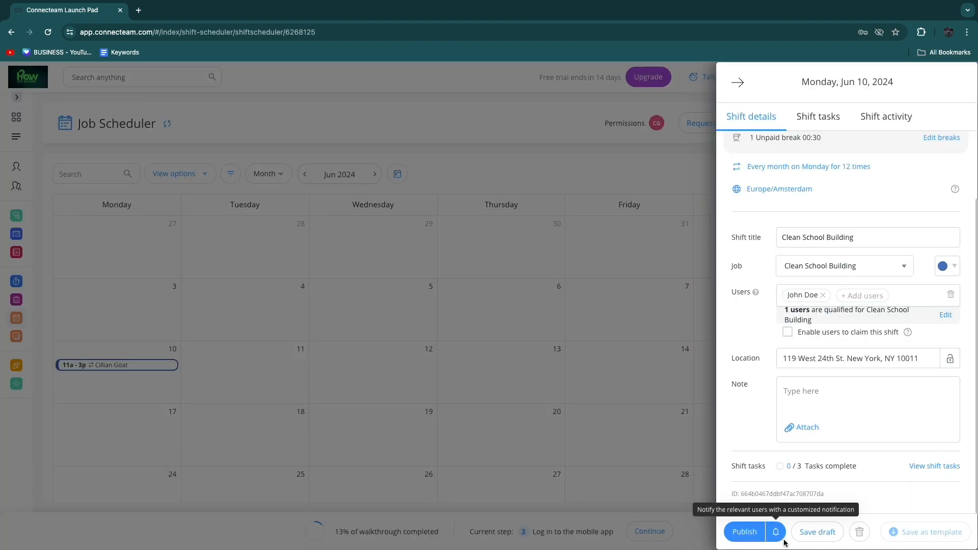
{"action": "left_click", "coordinate": [744, 533]}
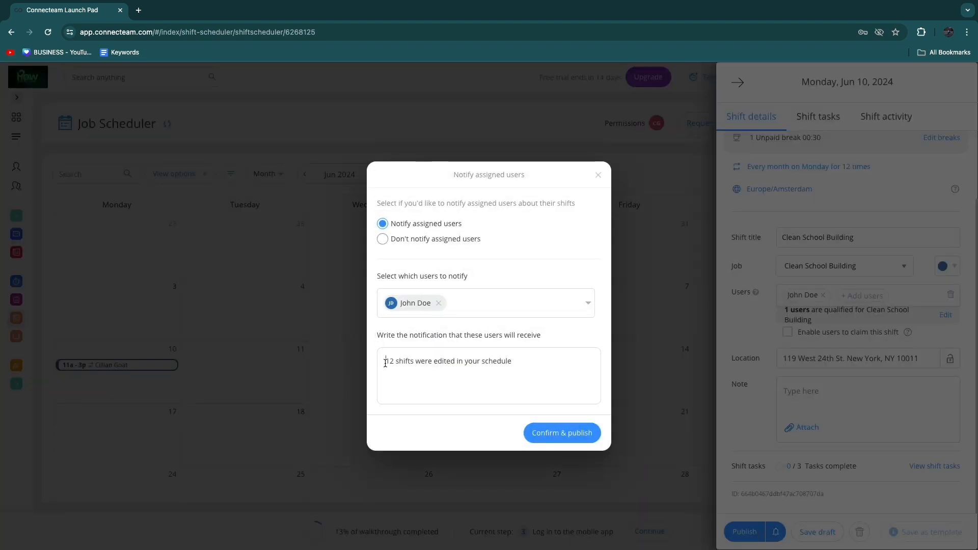
{"action": "left_click_drag", "start_coordinate": [385, 362], "coordinate": [524, 364]}
{"action": "left_click", "coordinate": [536, 357]}
{"action": "left_click", "coordinate": [562, 432]}
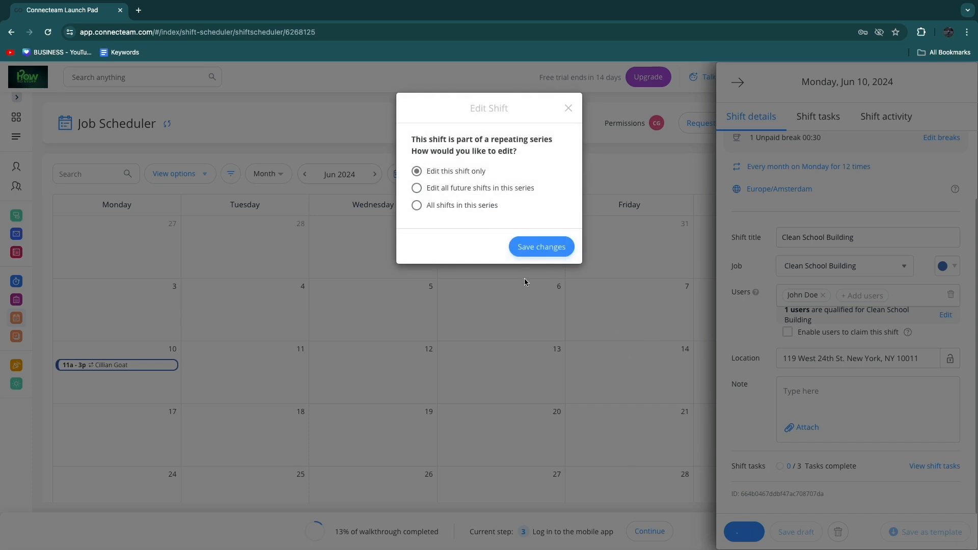
Step: Apply the edit to all shifts in the repeating series and save the changes
{"action": "left_click_drag", "start_coordinate": [411, 144], "coordinate": [521, 159]}
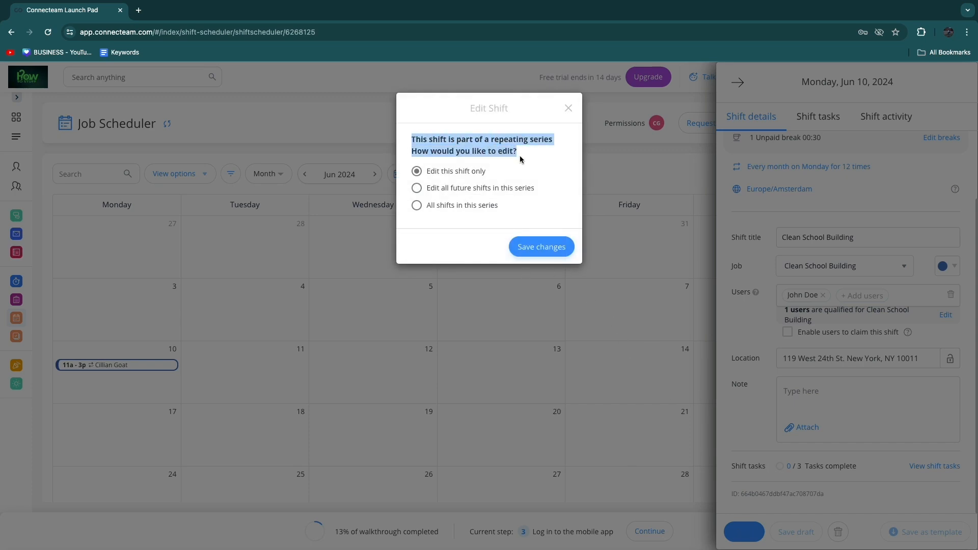
{"action": "left_click", "coordinate": [501, 180]}
{"action": "left_click", "coordinate": [417, 205]}
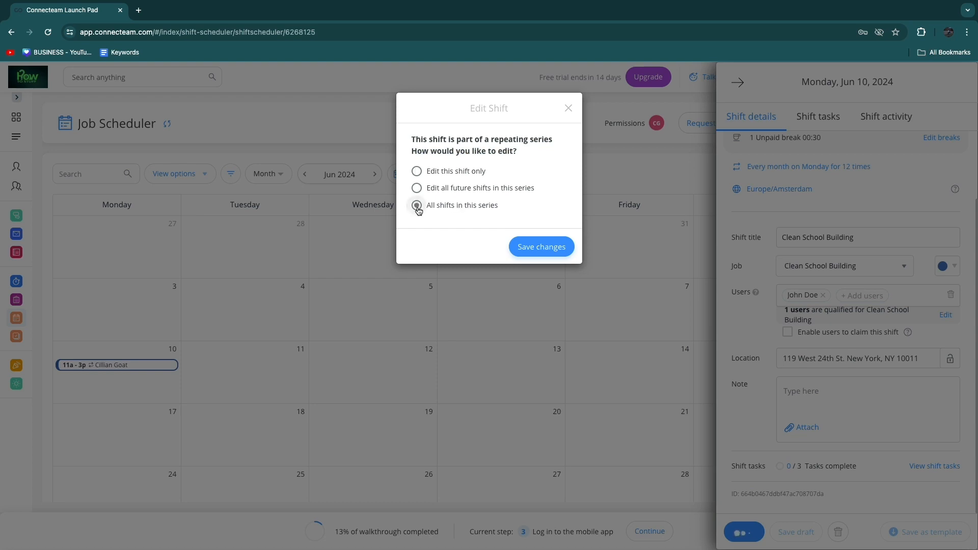
{"action": "left_click", "coordinate": [542, 247]}
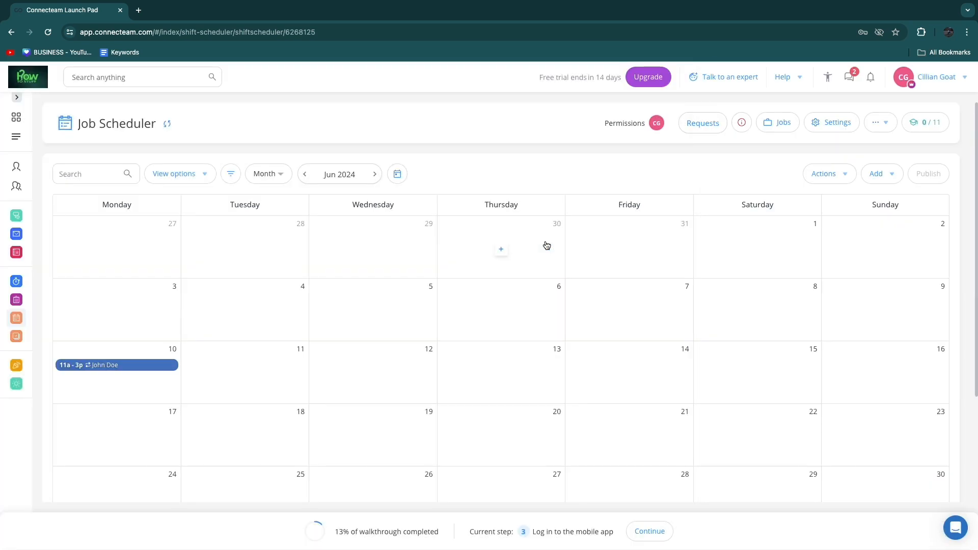
Step: Switch to the Connecteam mobile app and claim the Open shift sample for Monday, May 20 in the Job Scheduler, without a note
{"action": "mouse_move", "coordinate": [144, 373]}
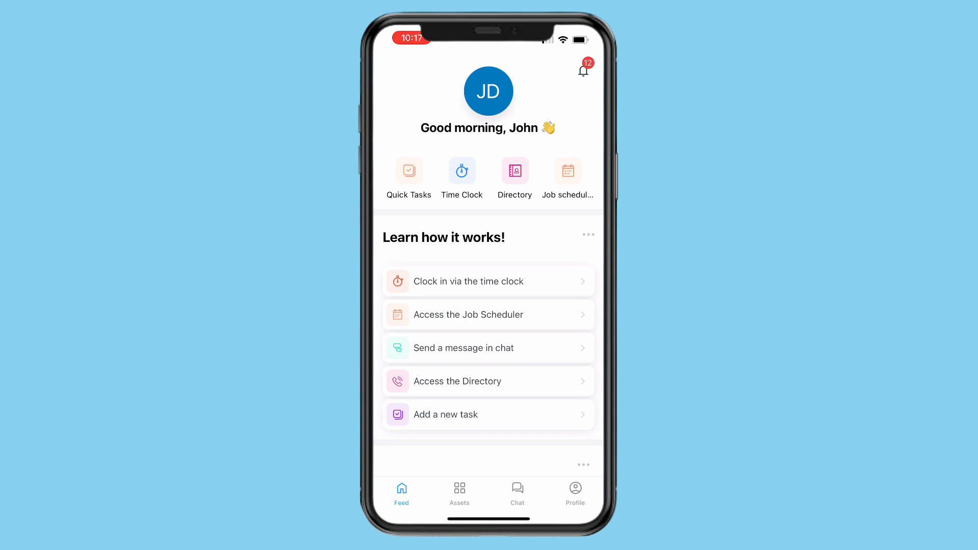
{"action": "left_click", "coordinate": [567, 171]}
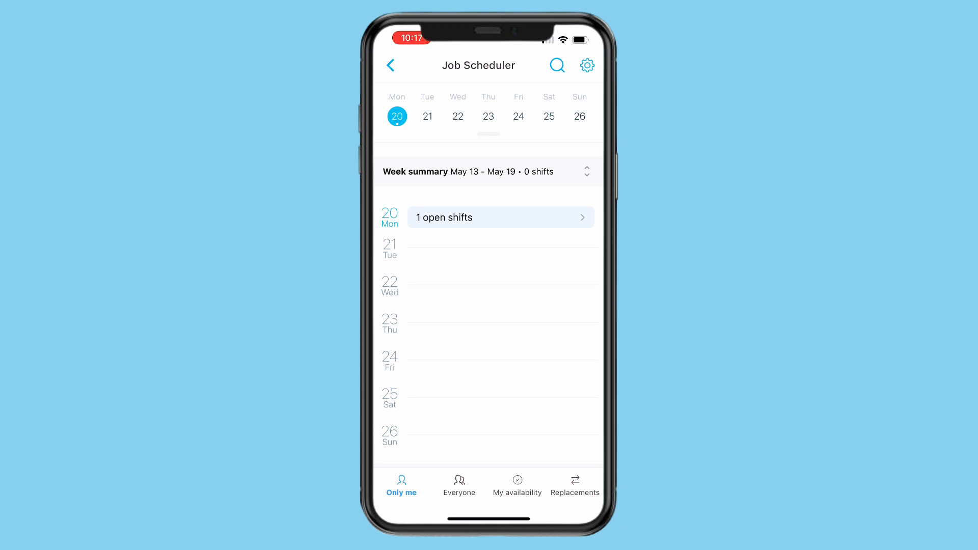
{"action": "left_click", "coordinate": [501, 217]}
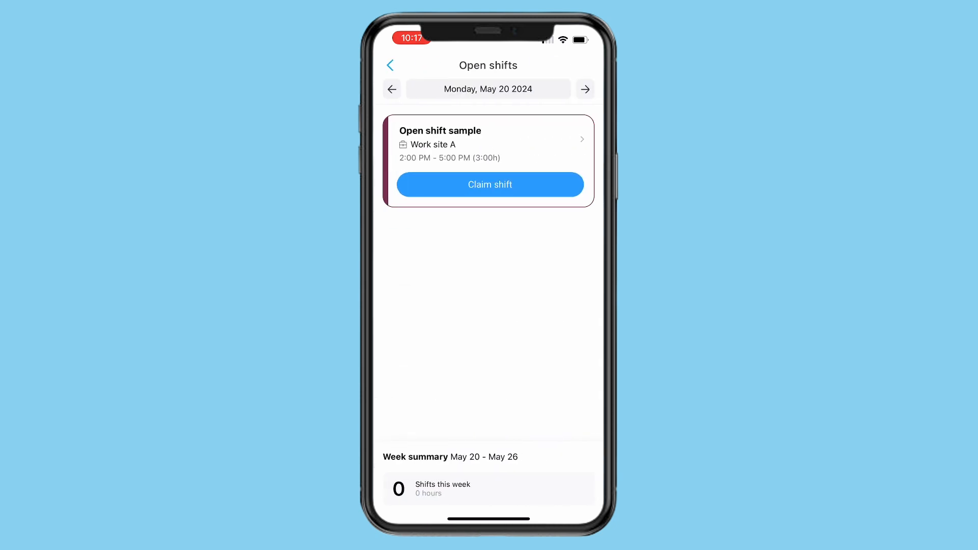
{"action": "left_click", "coordinate": [488, 144]}
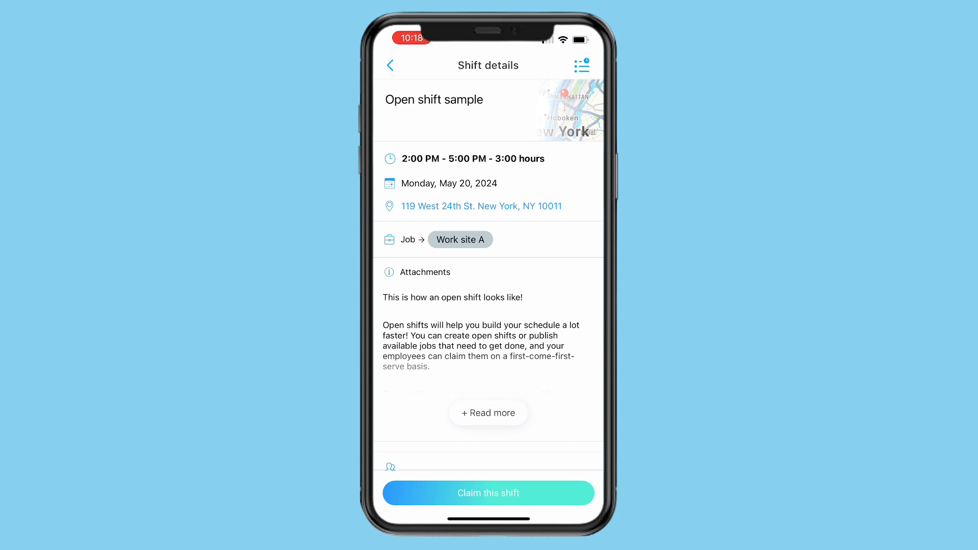
{"action": "left_click", "coordinate": [488, 493]}
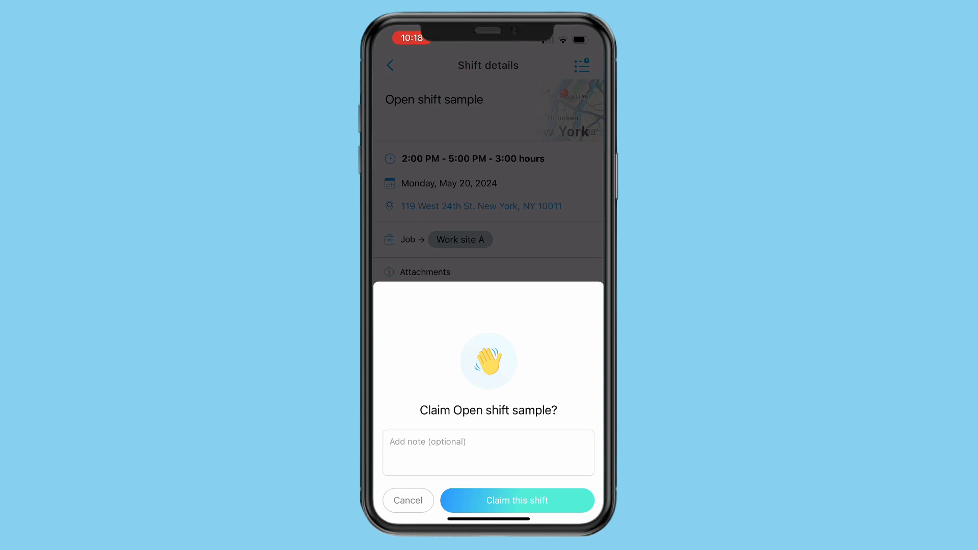
{"action": "left_click", "coordinate": [517, 500]}
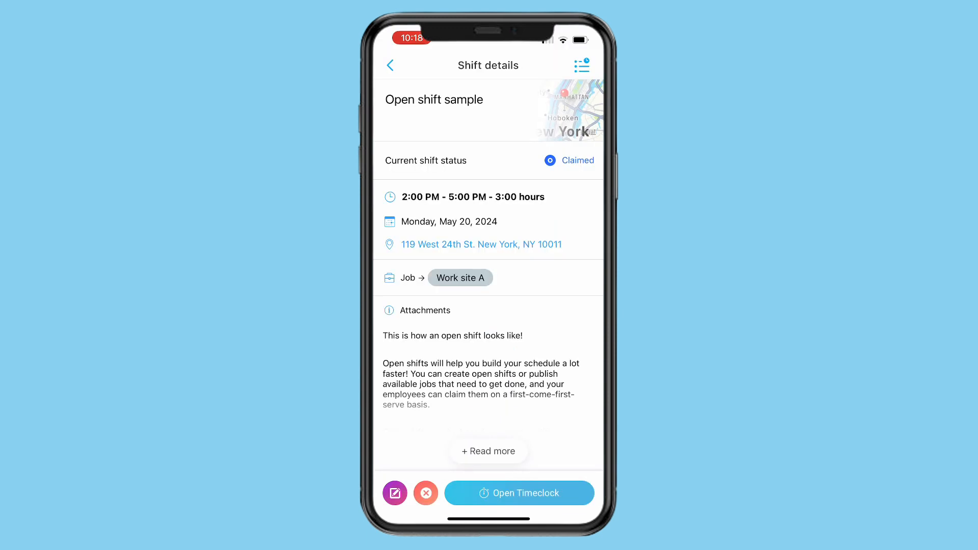
Step: Confirm the Clean School Building shift on Monday, June 10 in the mobile Job Scheduler, without a note
{"action": "scroll", "coordinate": [488, 275], "scroll_direction": "down", "scroll_amount": 3}
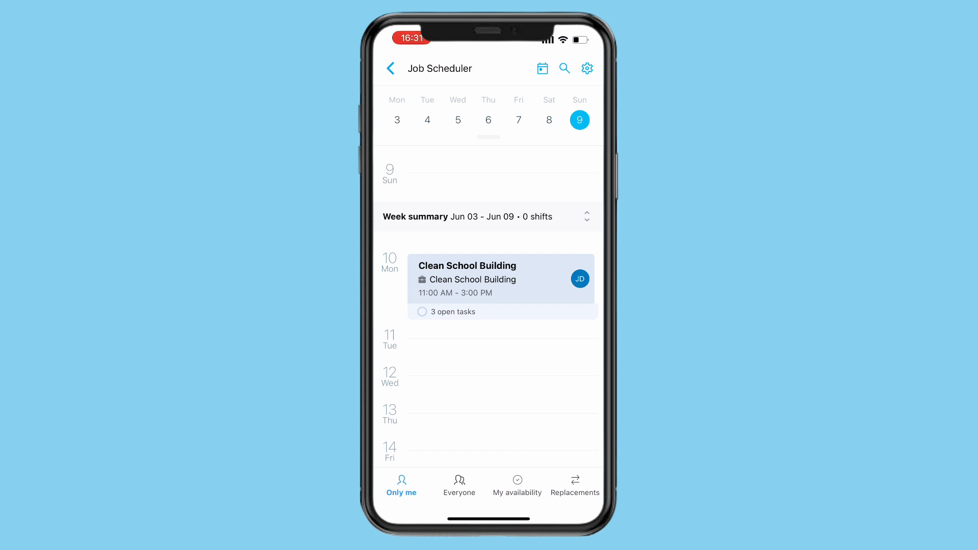
{"action": "left_click", "coordinate": [501, 279]}
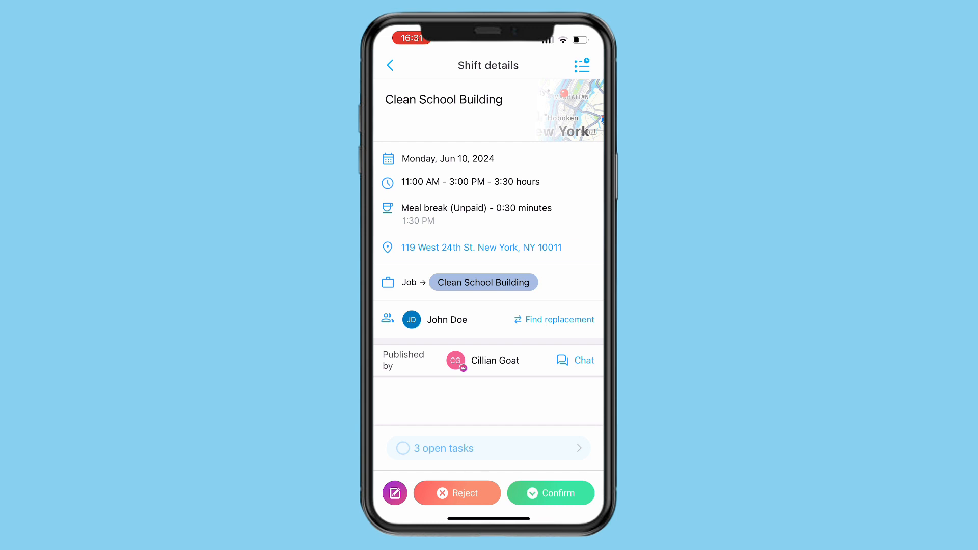
{"action": "left_click", "coordinate": [551, 493]}
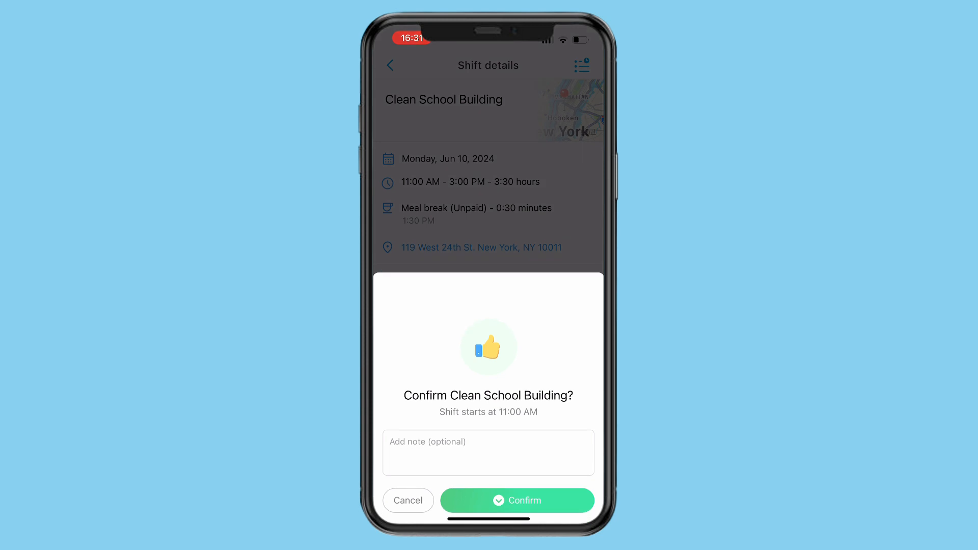
{"action": "left_click", "coordinate": [517, 500]}
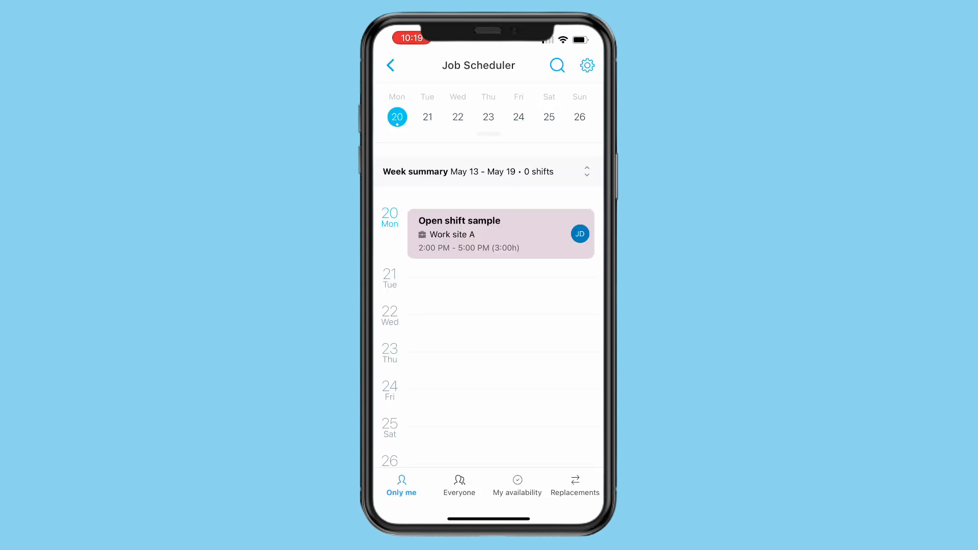
Step: Declare all-day unavailability for Thursday, May 23 in the employee's availability, and reopen the entry to switch off its All day option
{"action": "left_click", "coordinate": [459, 486]}
{"action": "left_click", "coordinate": [518, 485]}
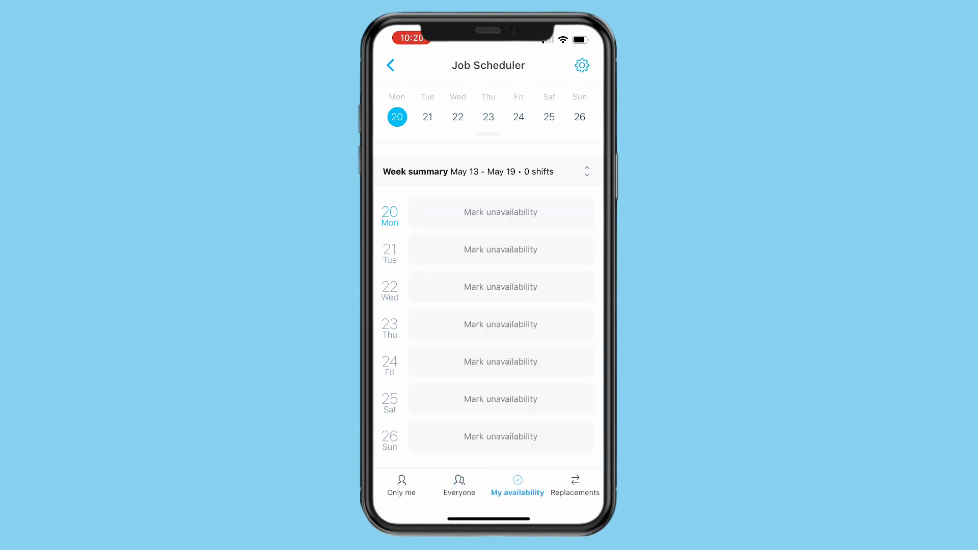
{"action": "left_click", "coordinate": [569, 435]}
{"action": "left_click", "coordinate": [501, 324]}
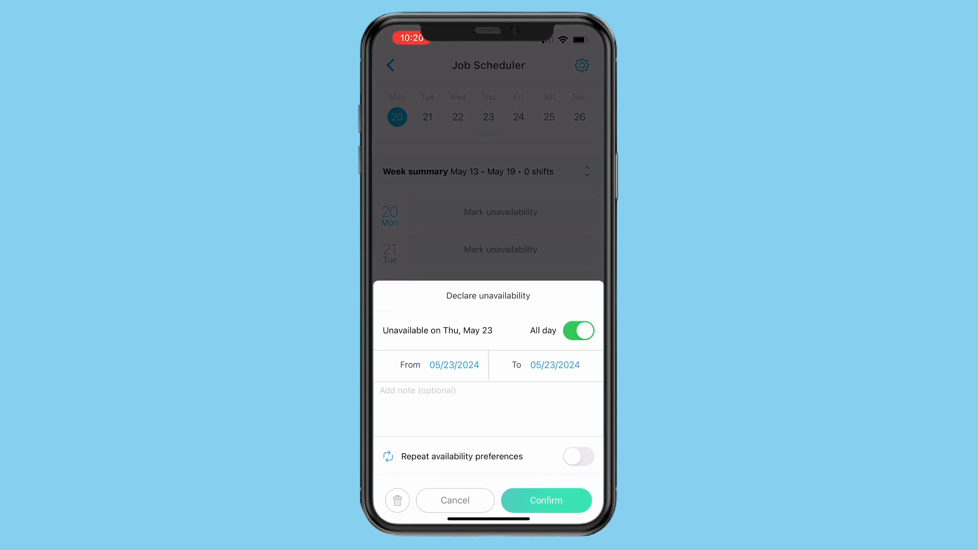
{"action": "left_click", "coordinate": [546, 500]}
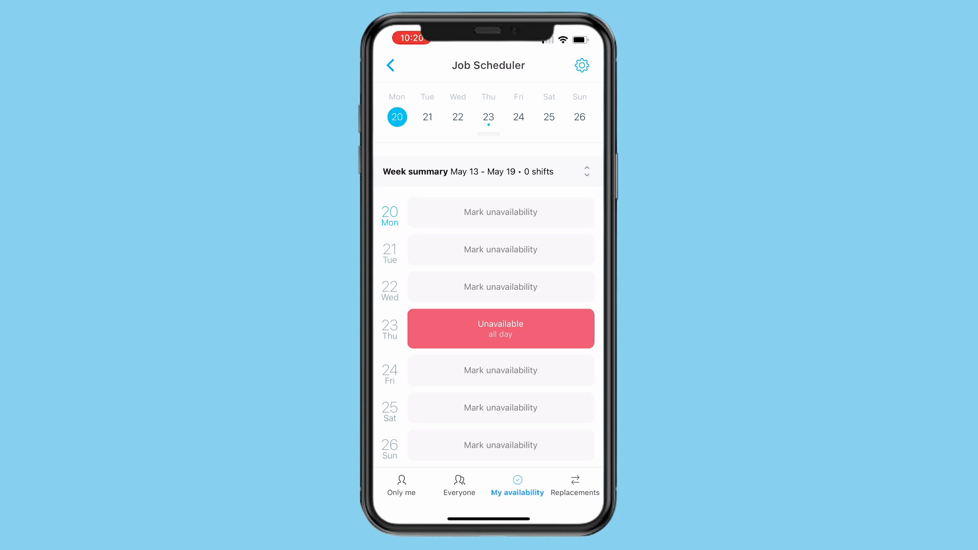
{"action": "left_click", "coordinate": [501, 328]}
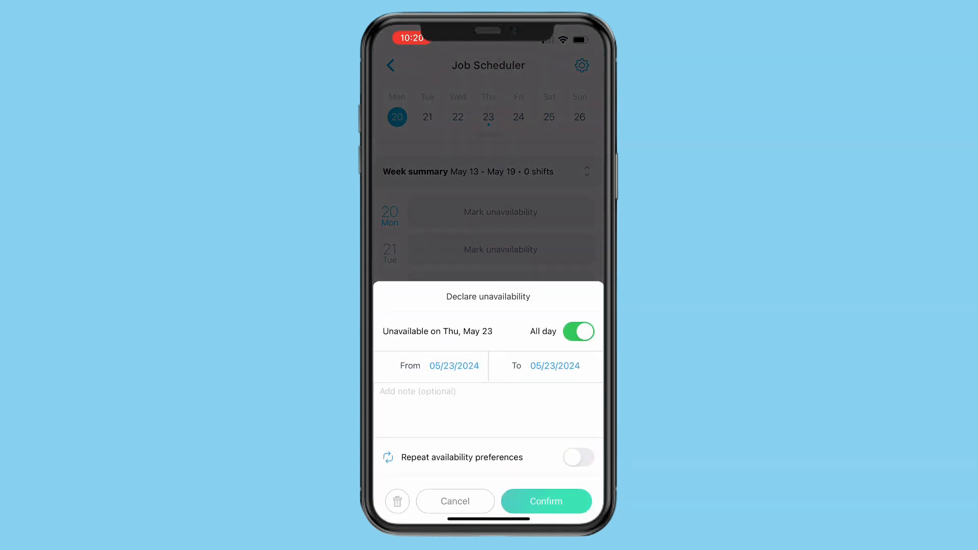
{"action": "left_click", "coordinate": [578, 330]}
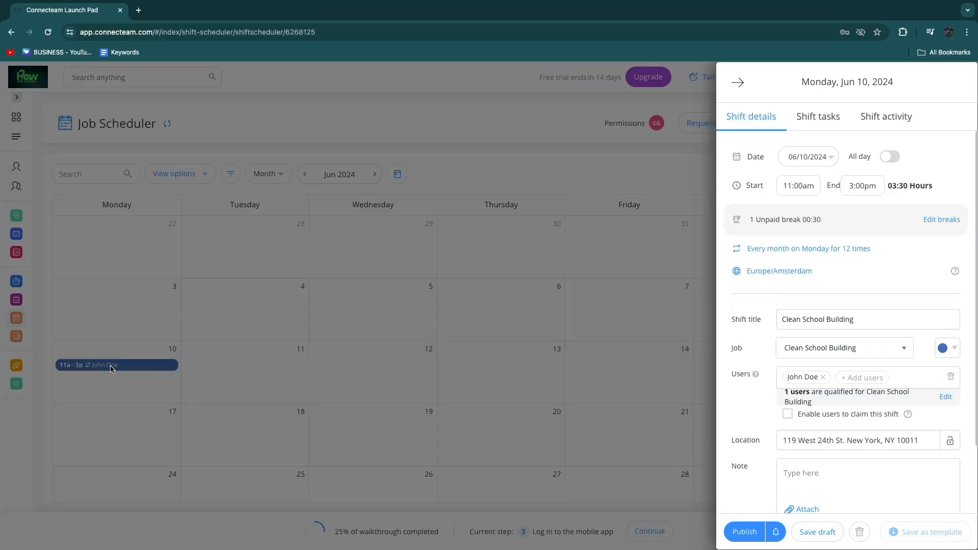
Step: Switch to Connecteam in the browser and view the summary of the June 10 Clean School Building shift in the Job Scheduler
{"action": "left_click", "coordinate": [105, 368]}
{"action": "mouse_move", "coordinate": [106, 367]}
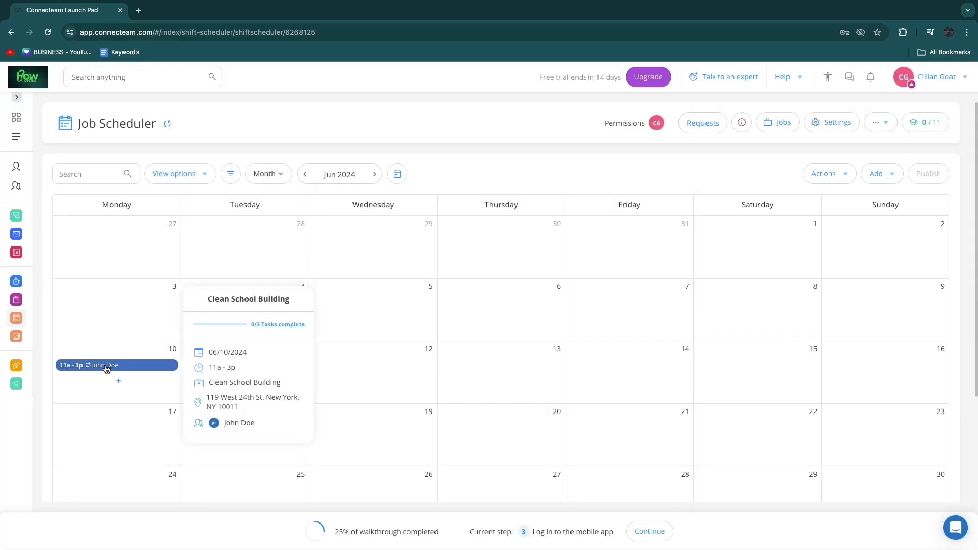
{"action": "mouse_move", "coordinate": [95, 369]}
{"action": "left_mouse_down"}
{"action": "mouse_move", "coordinate": [126, 365]}
{"action": "mouse_move", "coordinate": [115, 372]}
{"action": "left_mouse_up"}
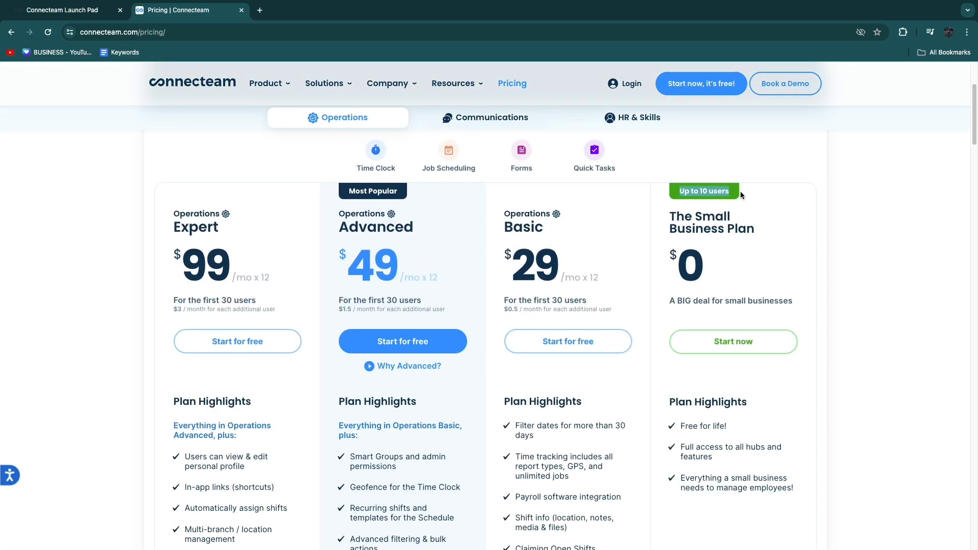
Step: Examine the Operations hub plans on the Connecteam pricing page, comparing their prices and plan highlights
{"action": "left_click_drag", "start_coordinate": [506, 216], "coordinate": [552, 231]}
{"action": "left_click", "coordinate": [551, 233]}
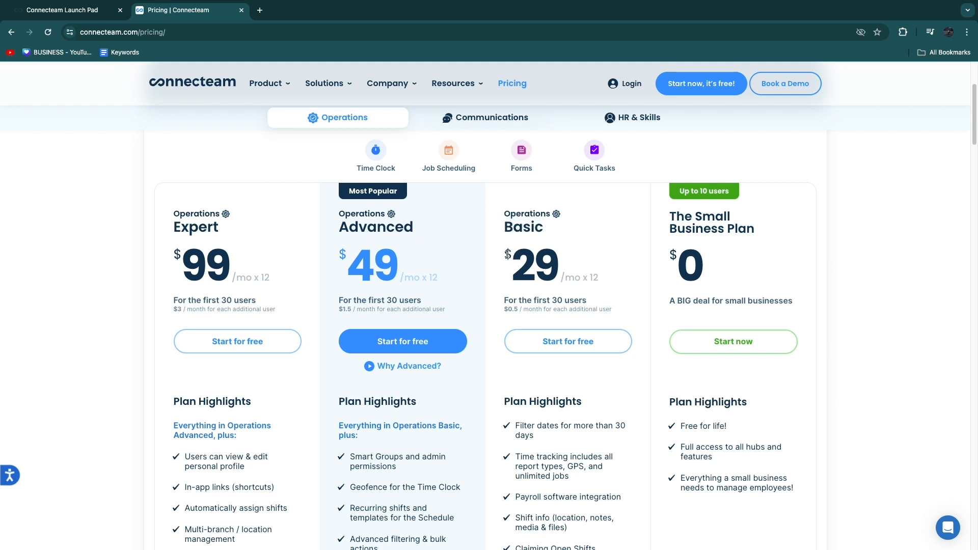
{"action": "left_click_drag", "start_coordinate": [509, 261], "coordinate": [620, 279]}
{"action": "left_click", "coordinate": [620, 276]}
{"action": "left_click_drag", "start_coordinate": [195, 255], "coordinate": [232, 273]}
{"action": "left_click", "coordinate": [96, 267]}
{"action": "scroll", "coordinate": [508, 324], "scroll_direction": "down", "scroll_amount": 3}
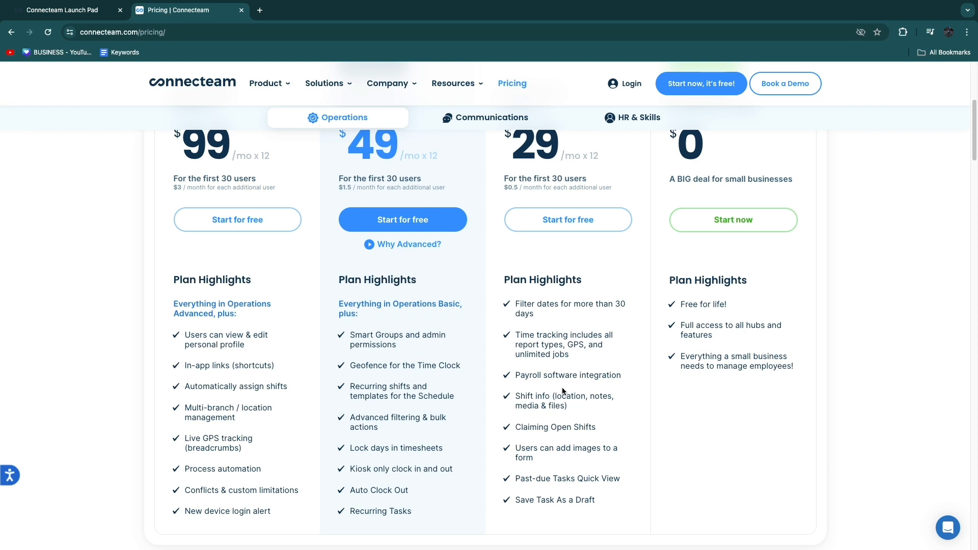
{"action": "scroll", "coordinate": [562, 389], "scroll_direction": "up", "scroll_amount": 1}
{"action": "left_click_drag", "start_coordinate": [509, 203], "coordinate": [547, 202]}
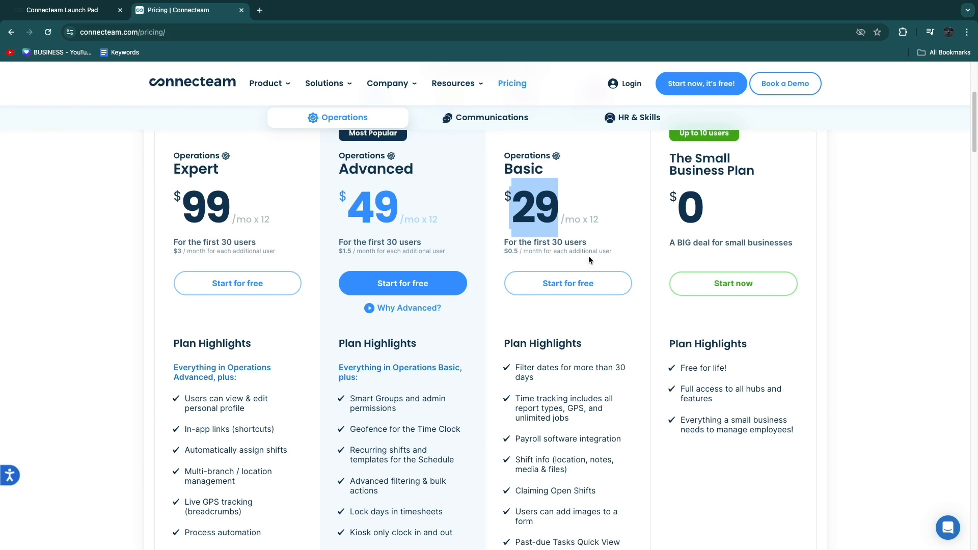
{"action": "scroll", "coordinate": [591, 267], "scroll_direction": "up", "scroll_amount": 4}
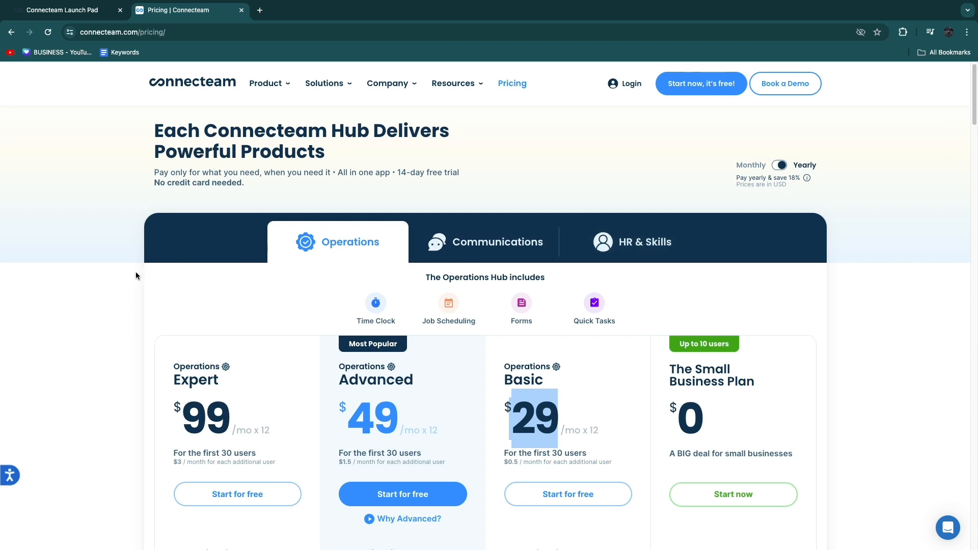
{"action": "scroll", "coordinate": [135, 276], "scroll_direction": "down", "scroll_amount": 2}
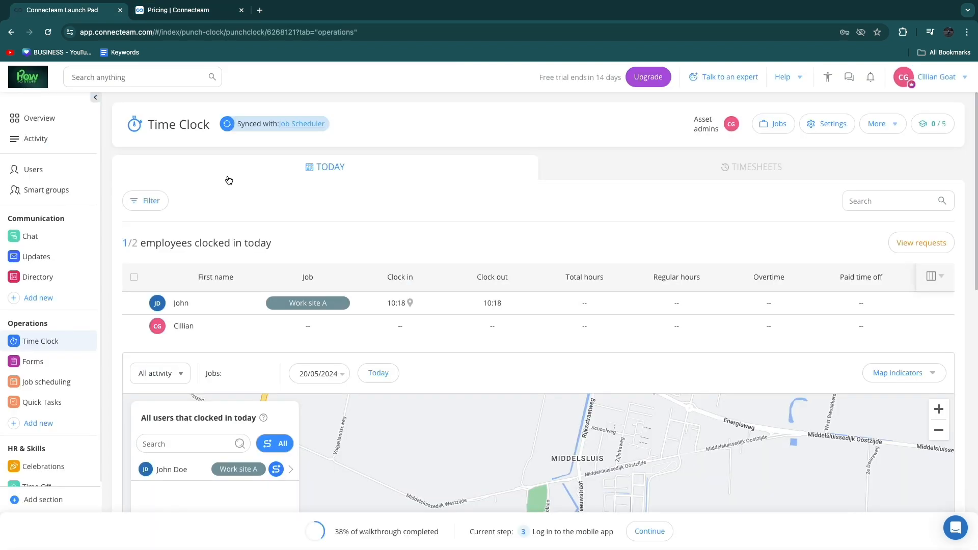
Step: Return to the Connecteam dashboard and access the Job Scheduler's schedule from the job scheduling lobby
{"action": "mouse_move", "coordinate": [202, 310]}
{"action": "scroll", "coordinate": [72, 301], "scroll_direction": "down", "scroll_amount": 1}
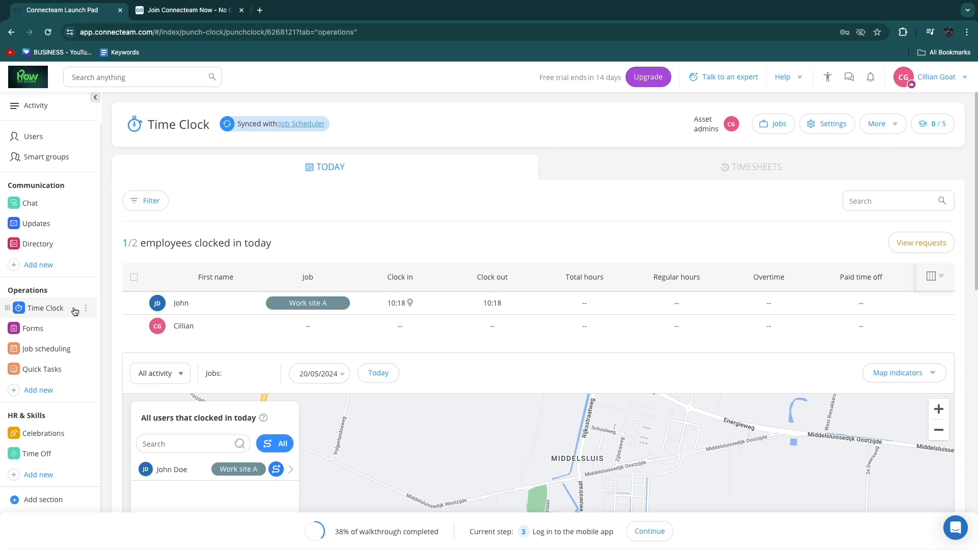
{"action": "left_click", "coordinate": [40, 349]}
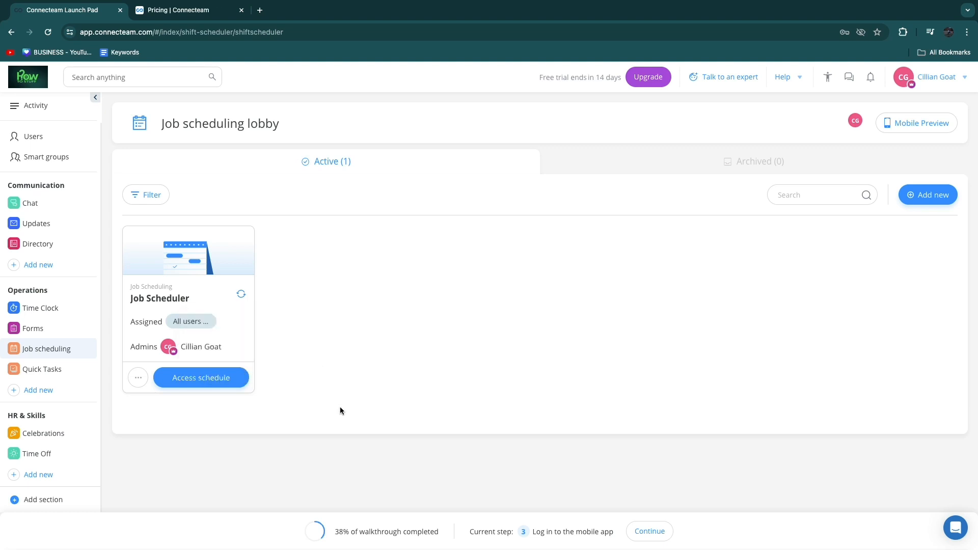
{"action": "left_click", "coordinate": [212, 382]}
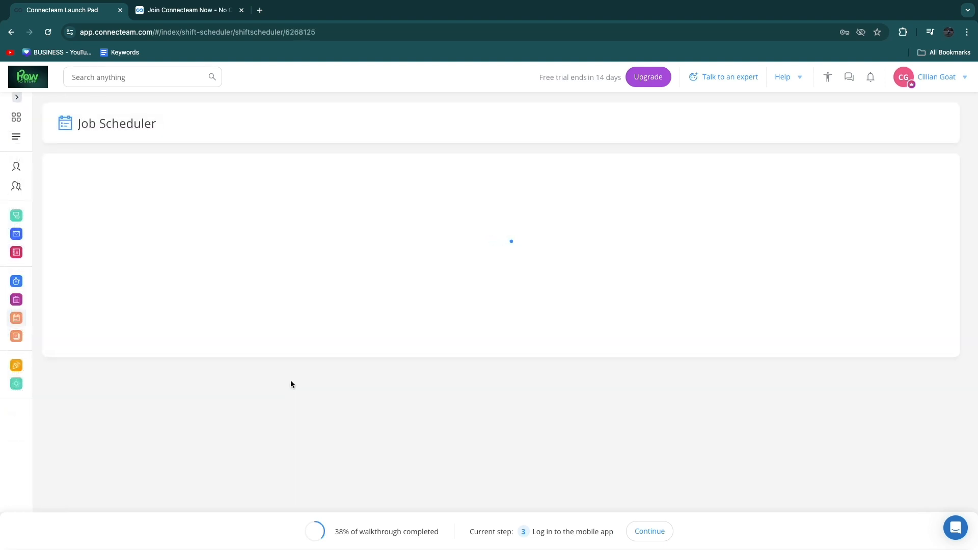